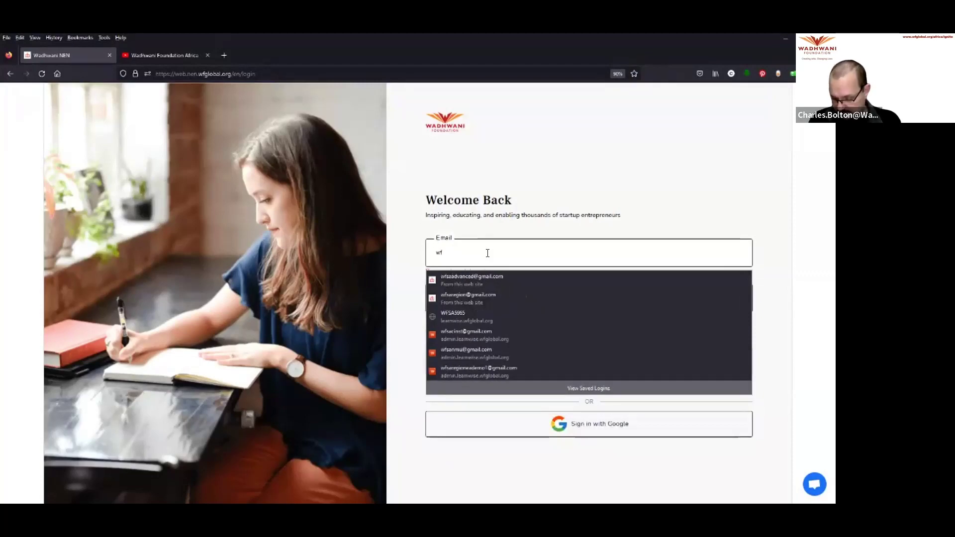
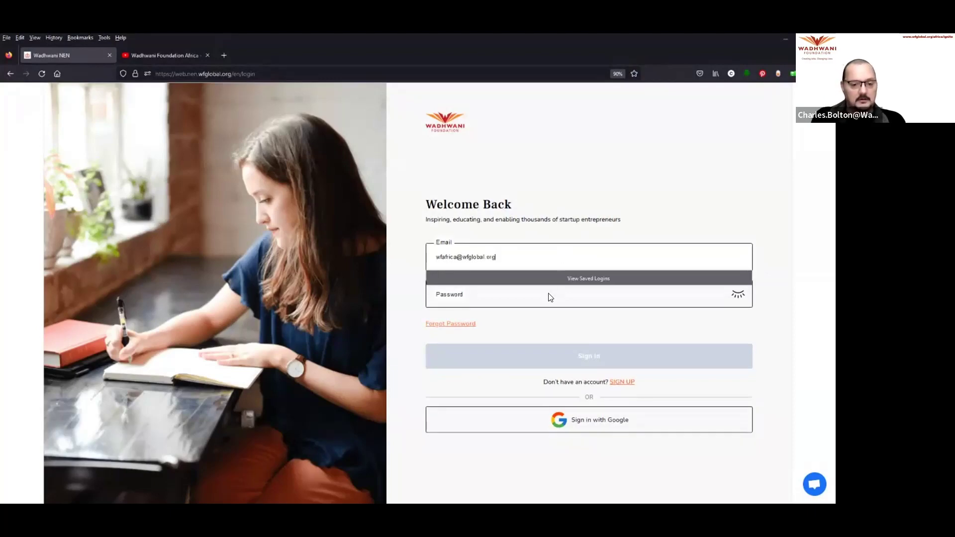
# Step: Dismiss the saved-logins bar and switch from sign-in to the Create an Account page via SIGN UP
pyautogui.click(556, 329)
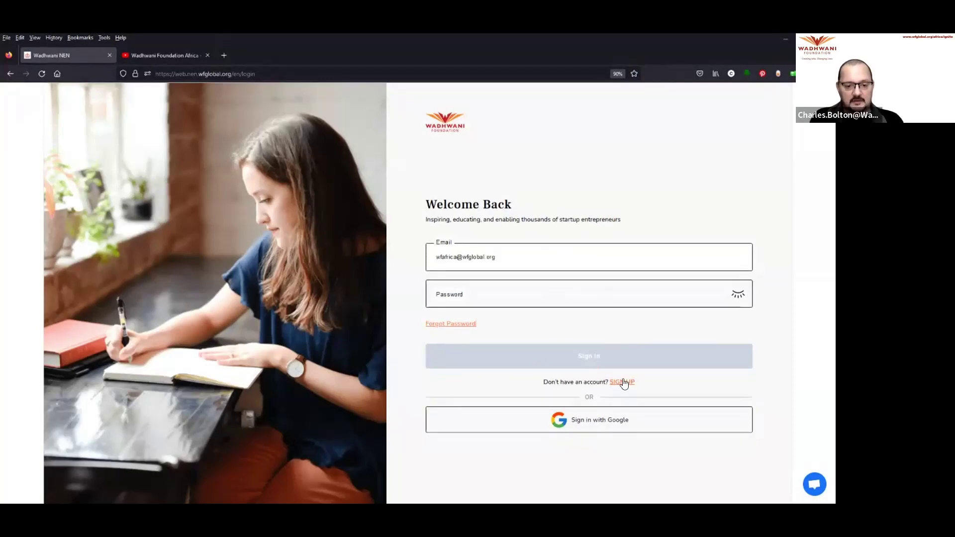
pyautogui.click(621, 382)
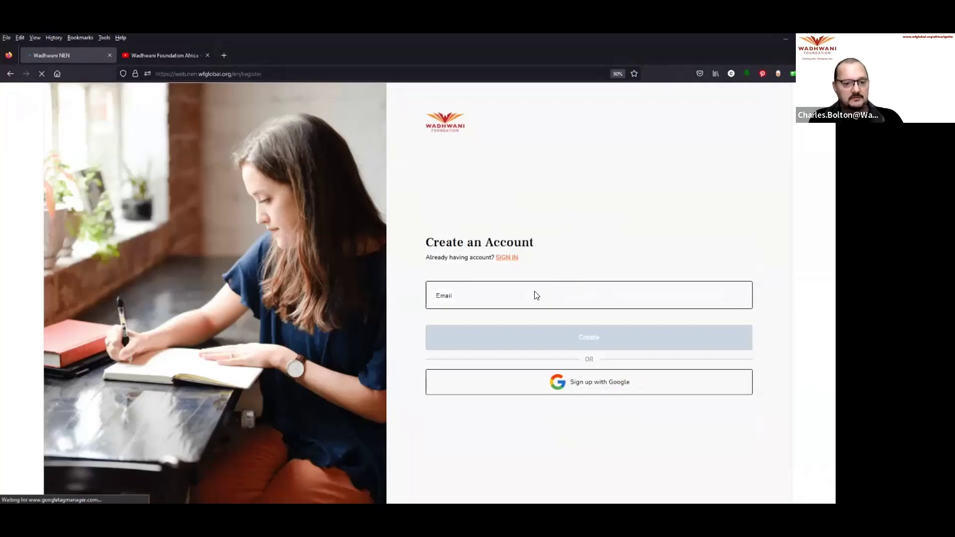
# Step: Enter the new account's e-mail address from the autocomplete suggestion and submit it
pyautogui.click(483, 295)
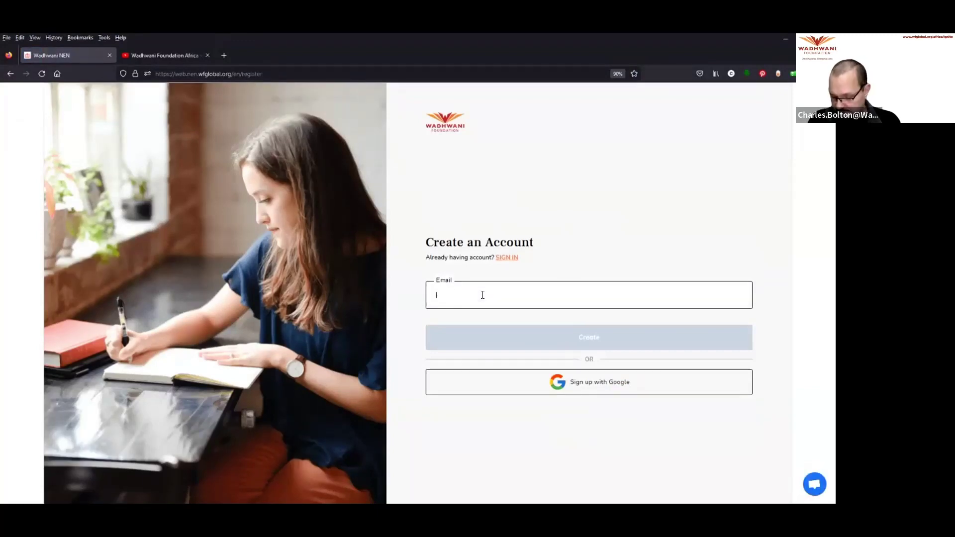
pyautogui.write('wfafrica')
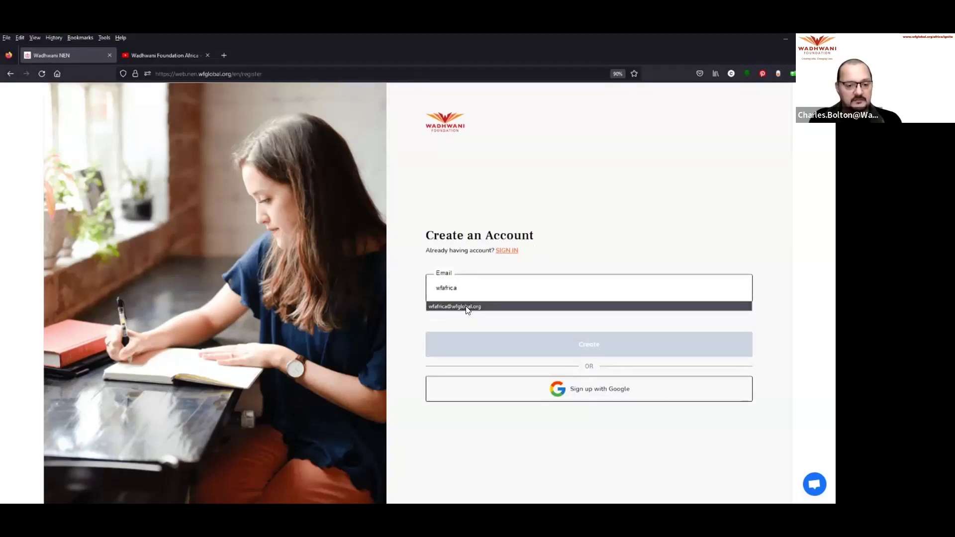
pyautogui.click(468, 306)
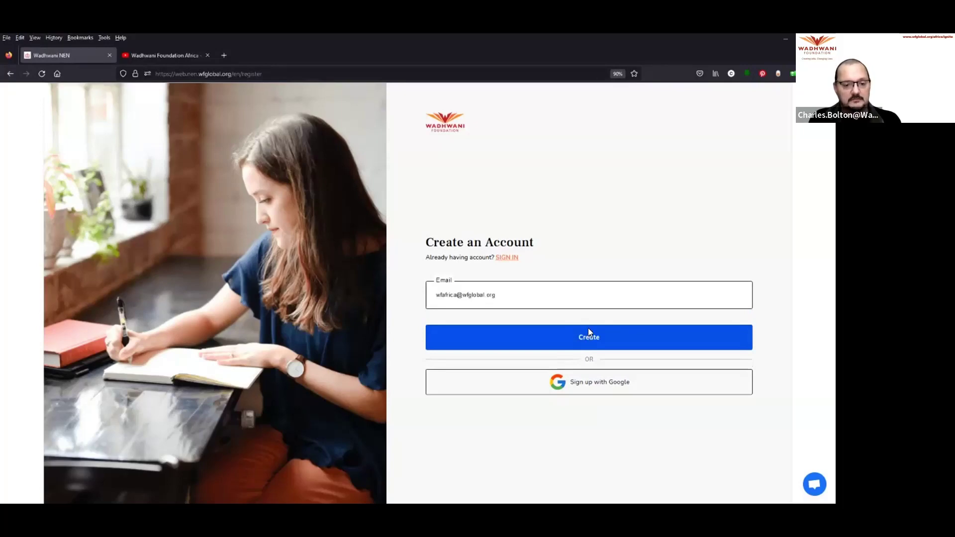
pyautogui.click(589, 337)
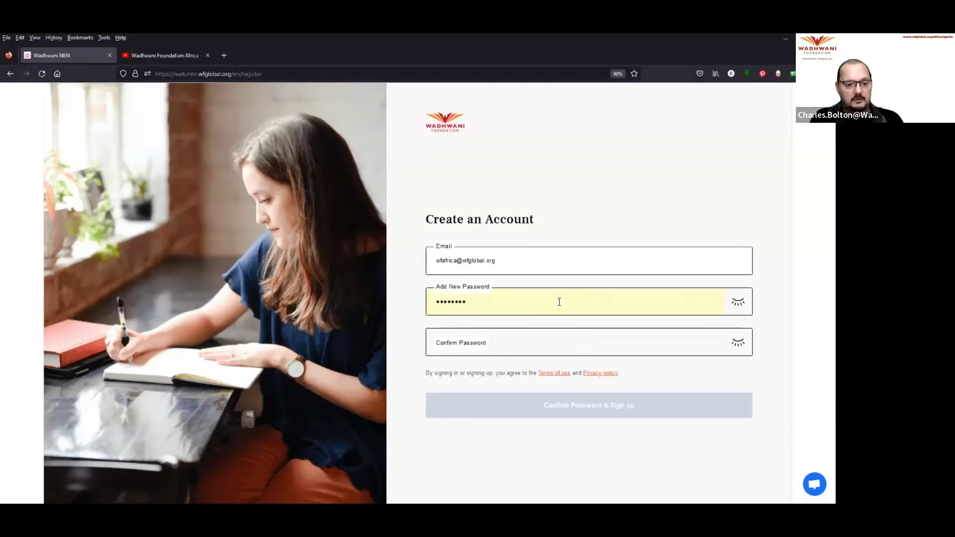
# Step: Replace the autofilled password with a new one, confirm it, and finish signing up
pyautogui.press('BackSpace')
pyautogui.press('BackSpace')
pyautogui.press('BackSpace')
pyautogui.press('BackSpace')
pyautogui.press('BackSpace')
pyautogui.press('BackSpace')
pyautogui.press('BackSpace')
pyautogui.press('BackSpace')
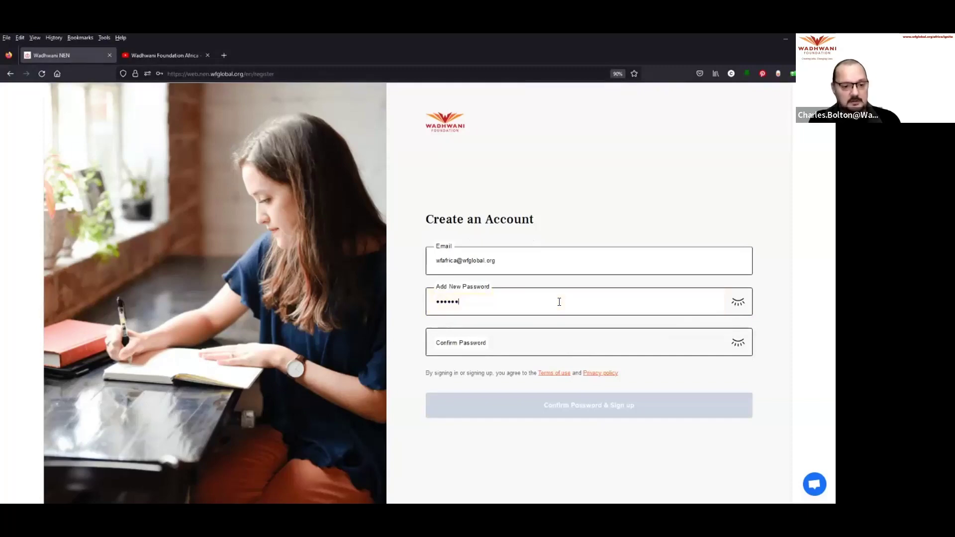
pyautogui.write('••••••')
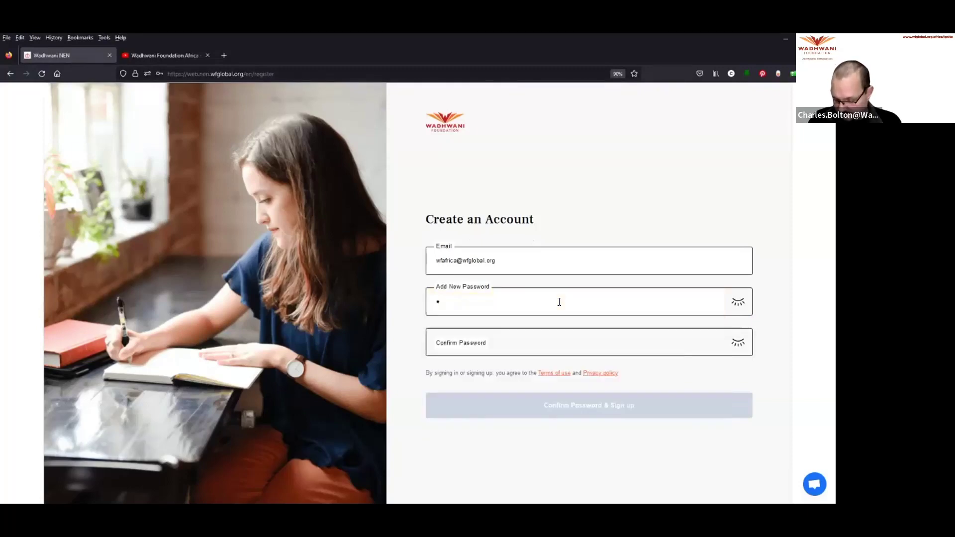
pyautogui.write('••')
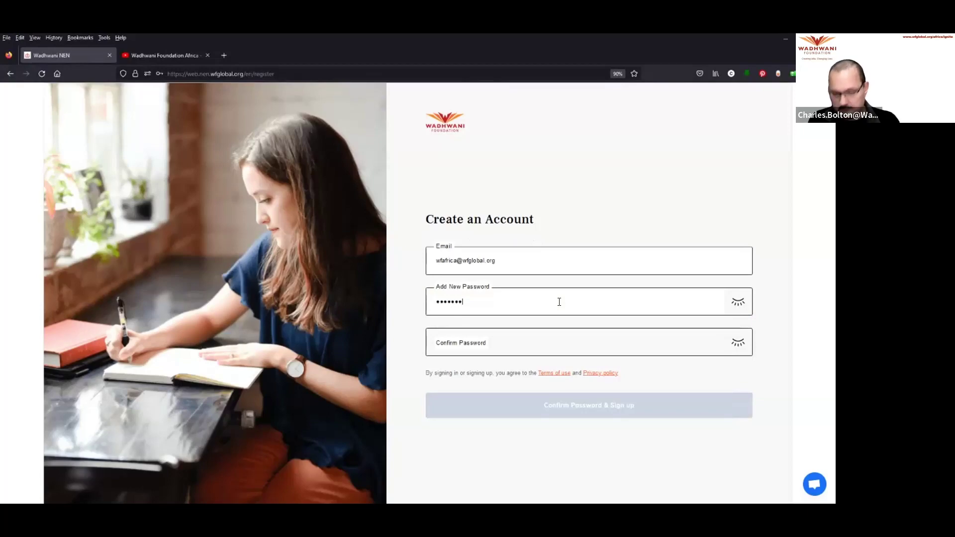
pyautogui.click(513, 343)
pyautogui.write('••••••••')
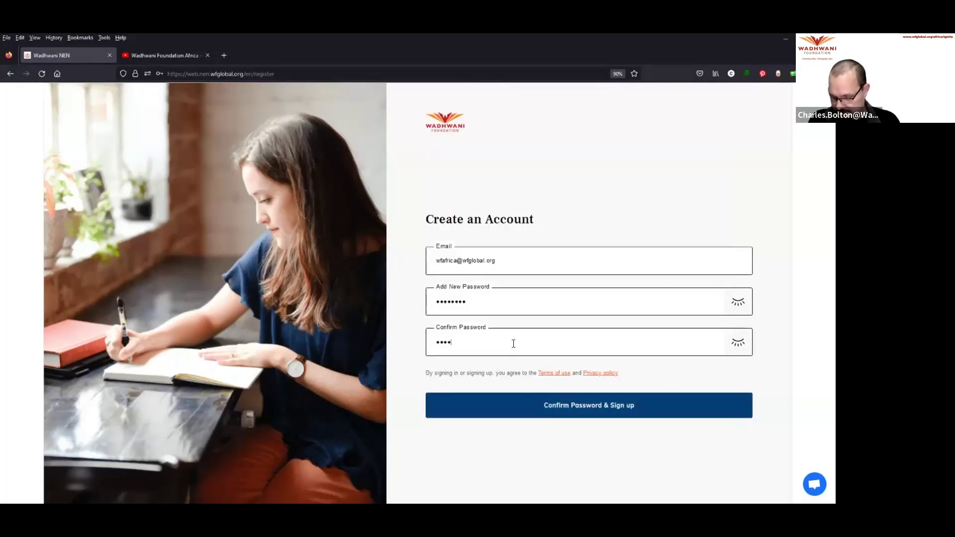
pyautogui.click(575, 405)
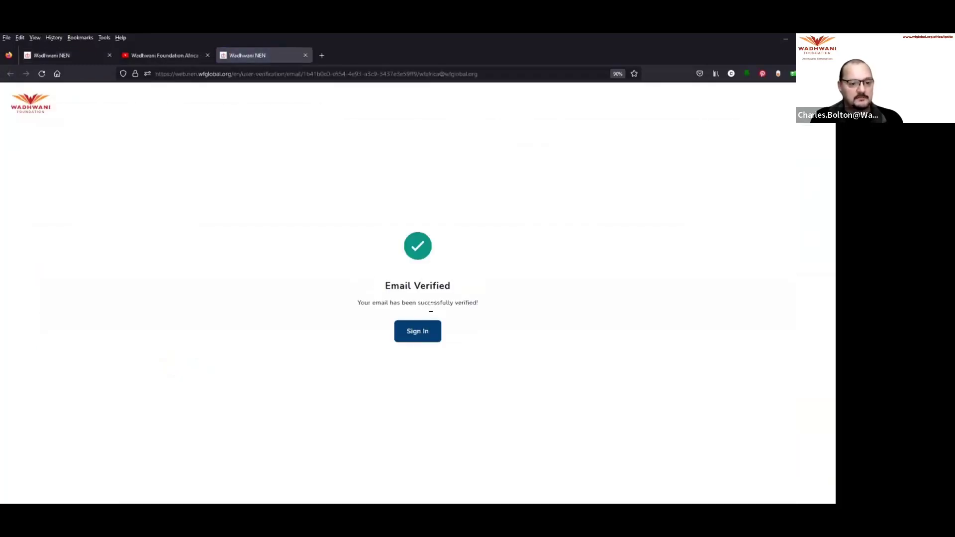
# Step: After e-mail verification, sign in with the new account's e-mail and password
pyautogui.click(424, 334)
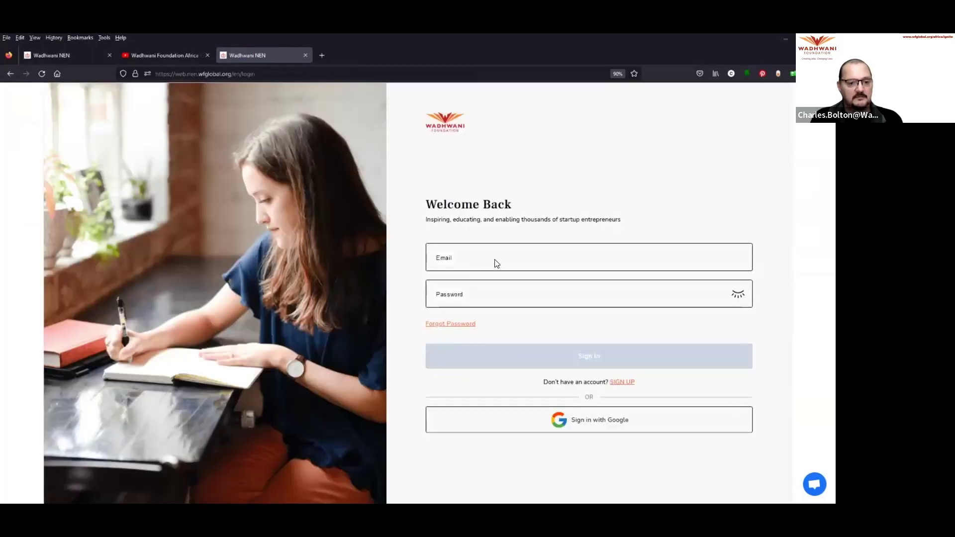
pyautogui.click(480, 253)
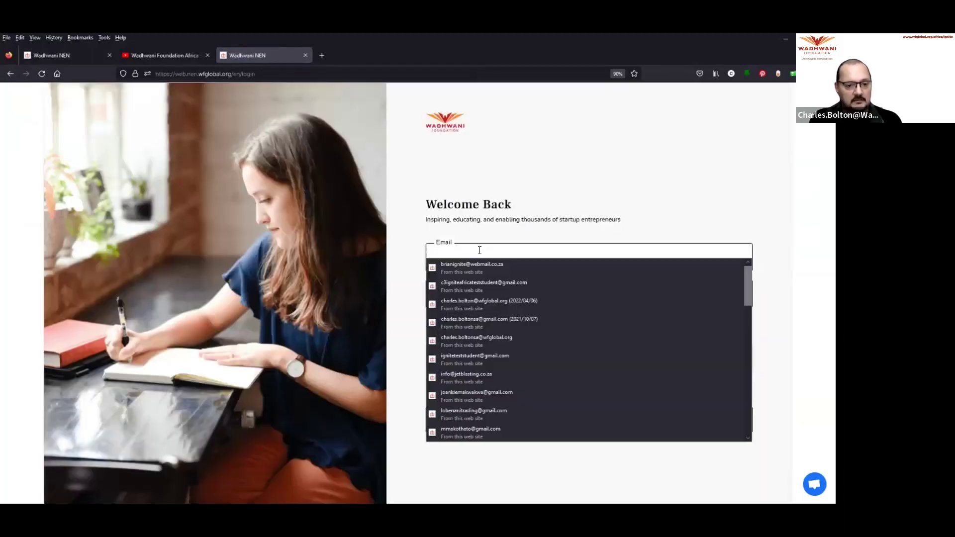
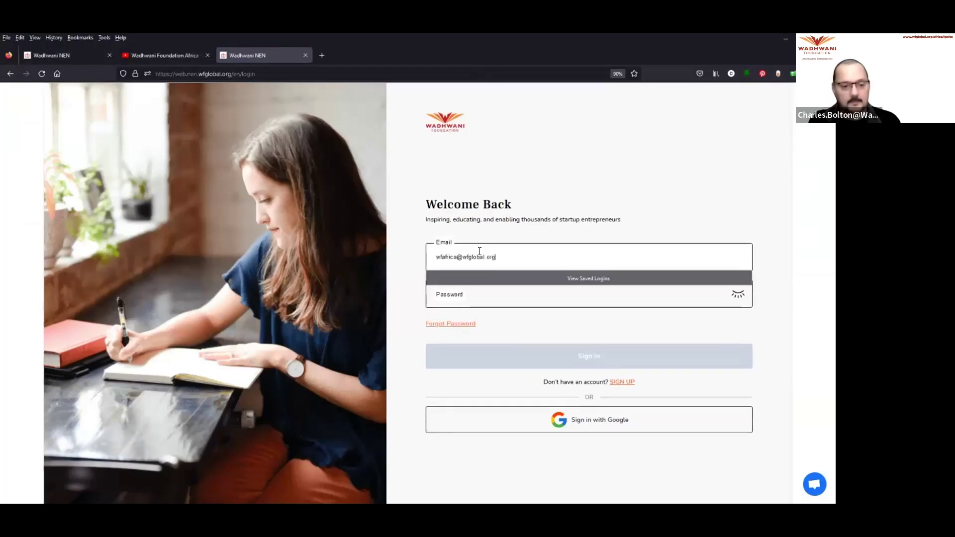
pyautogui.click(488, 303)
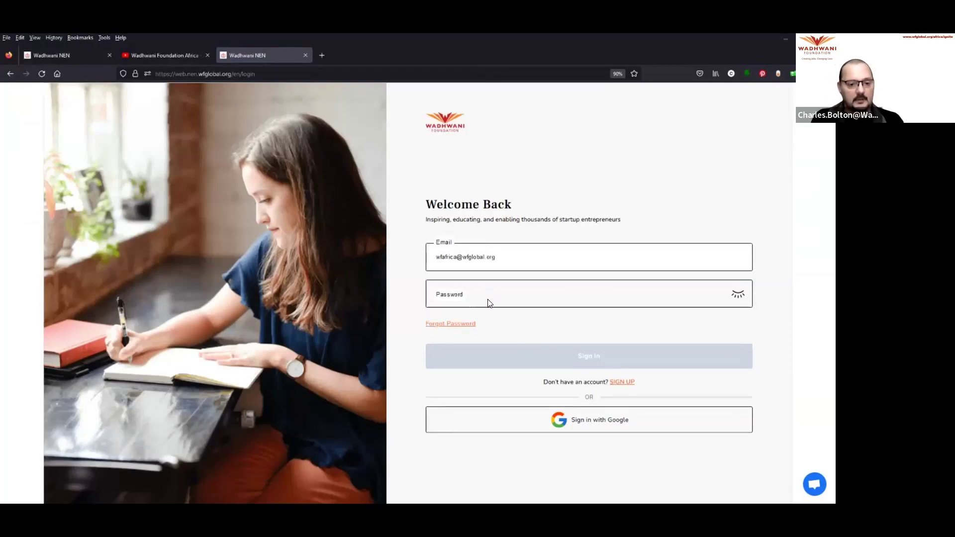
pyautogui.click(487, 302)
pyautogui.write('w*******')
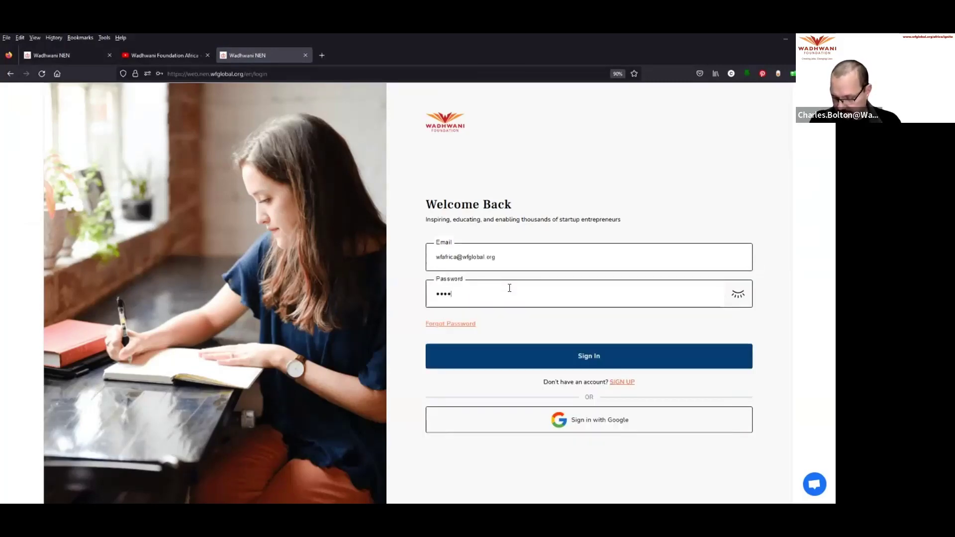
pyautogui.click(586, 356)
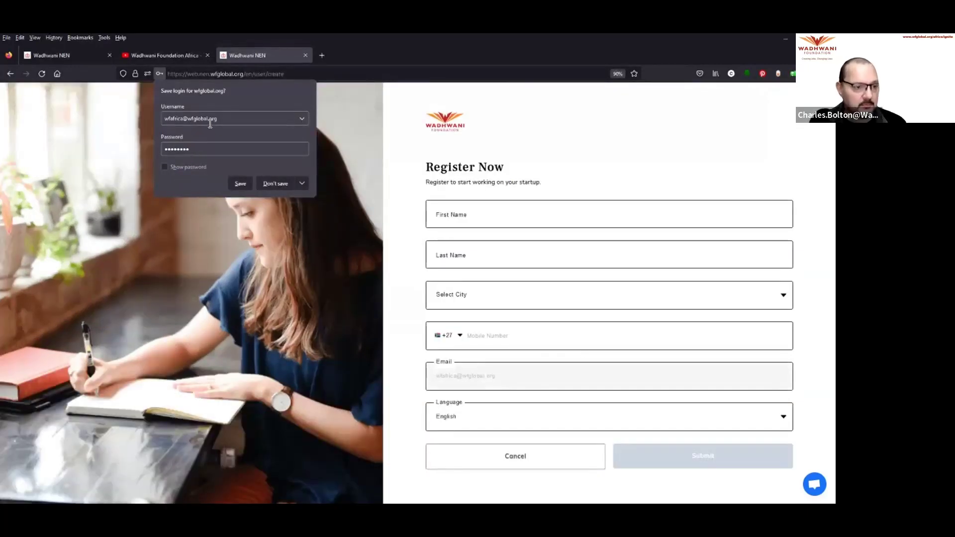
# Step: Enter First Name 'Test' and Last Name 'Student' on the Register Now form
pyautogui.click(486, 212)
pyautogui.write('Test')
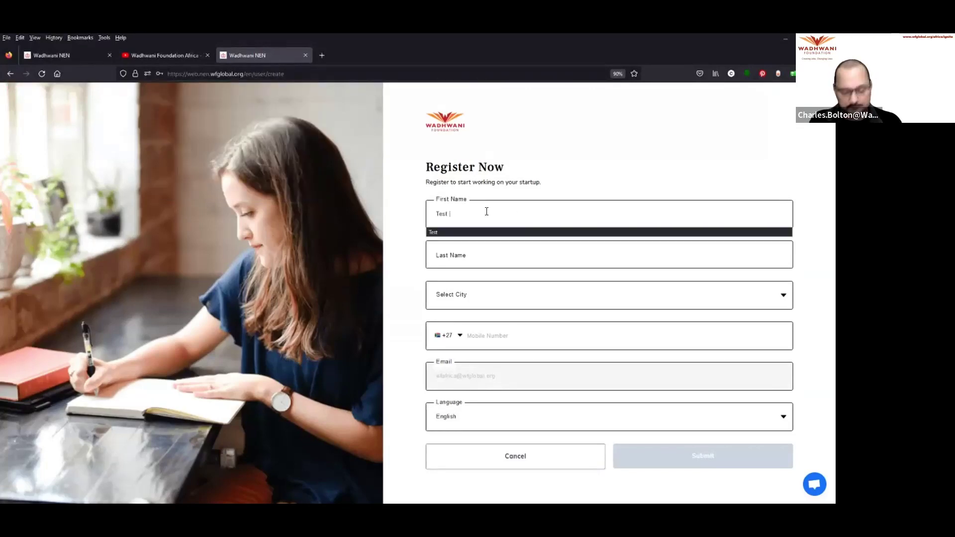
pyautogui.click(472, 257)
pyautogui.write('Student')
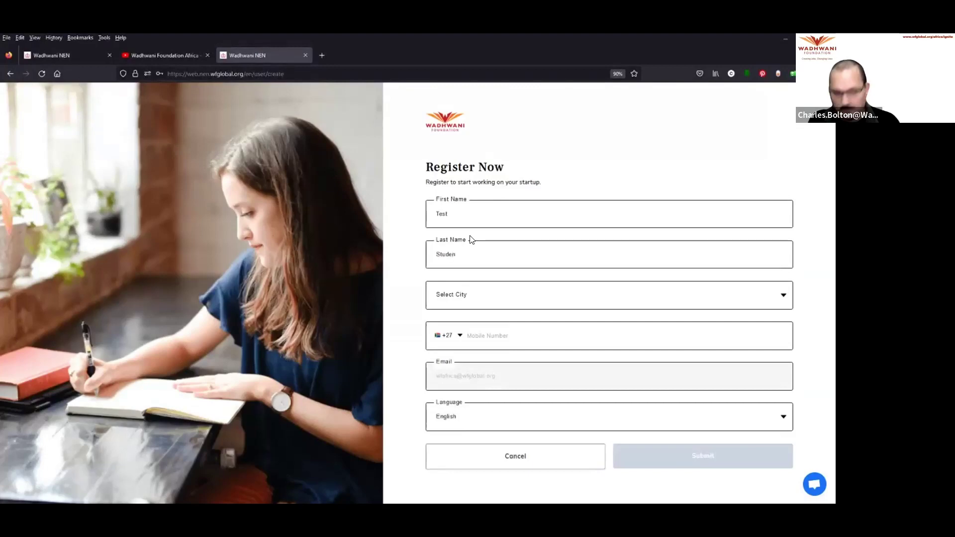
pyautogui.click(478, 298)
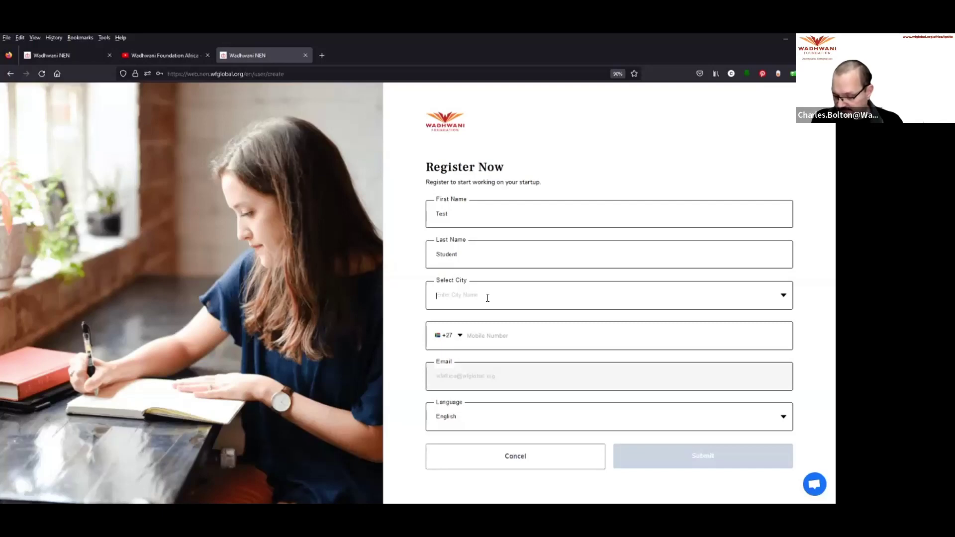
# Step: Search 'maseru' and choose Maseru, Lesotho as the city
pyautogui.write('mas')
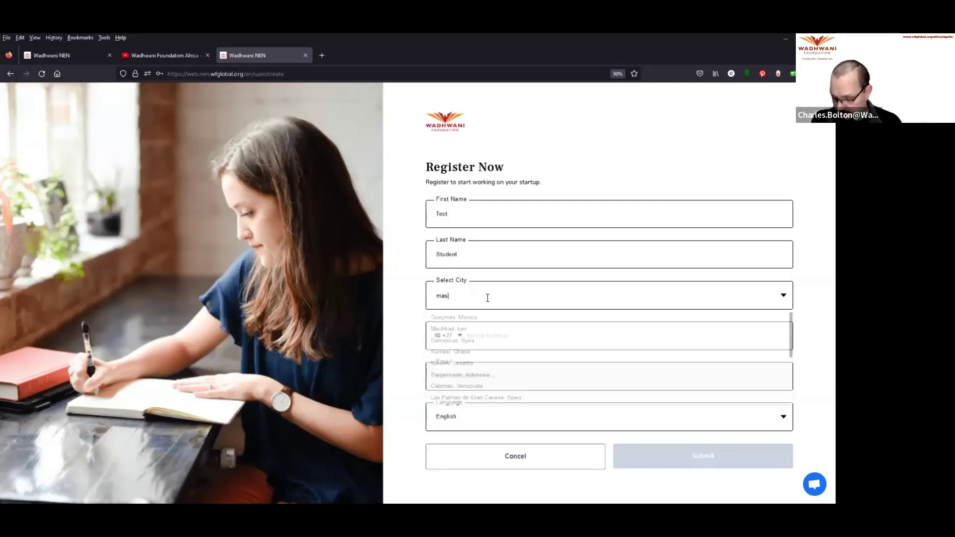
pyautogui.write('eru')
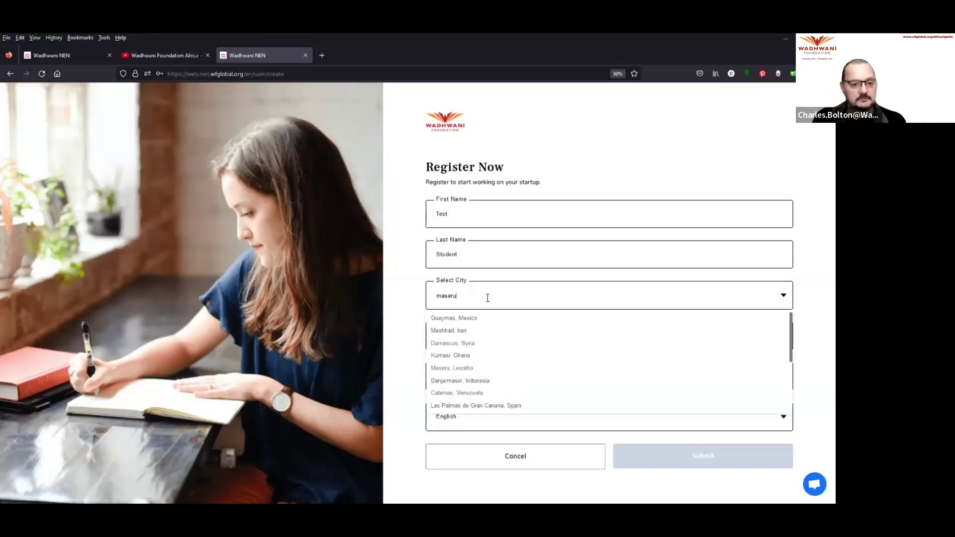
pyautogui.click(470, 318)
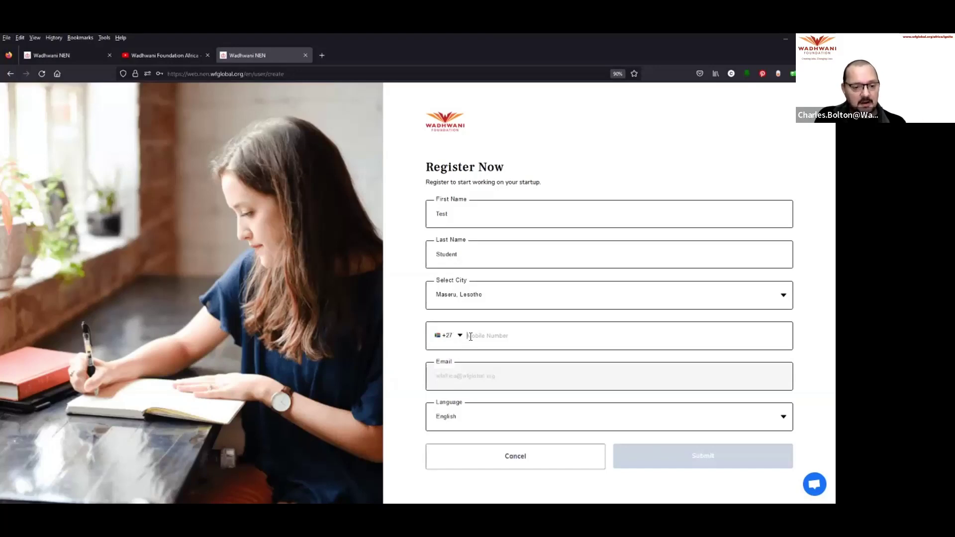
# Step: Pick the Lesotho +266 country code and type a mobile number
pyautogui.click(460, 336)
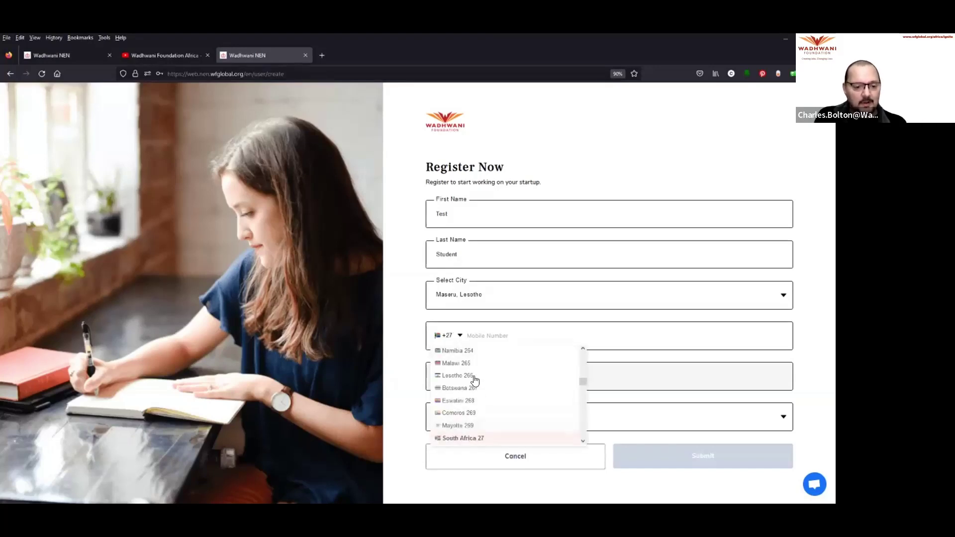
pyautogui.click(473, 378)
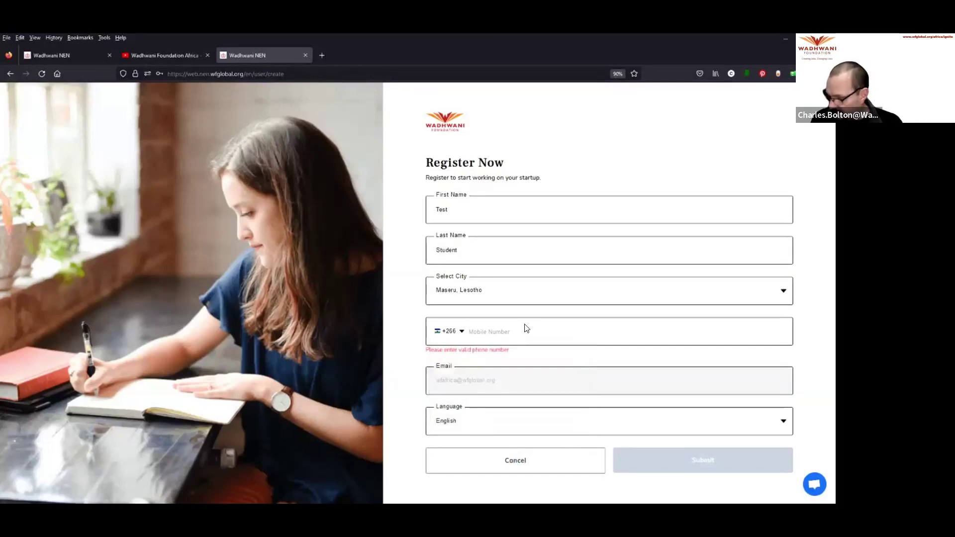
pyautogui.write('123456789')
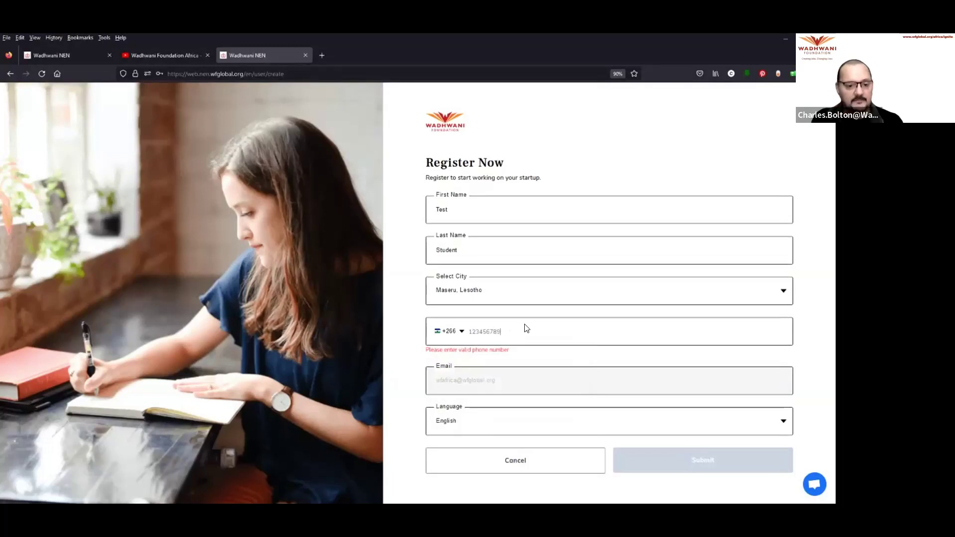
pyautogui.write('1')
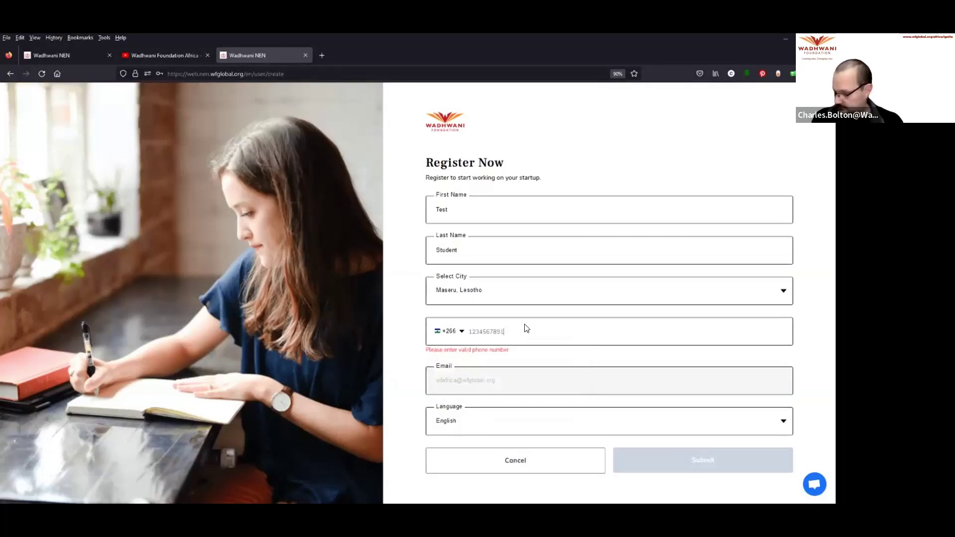
pyautogui.write('0')
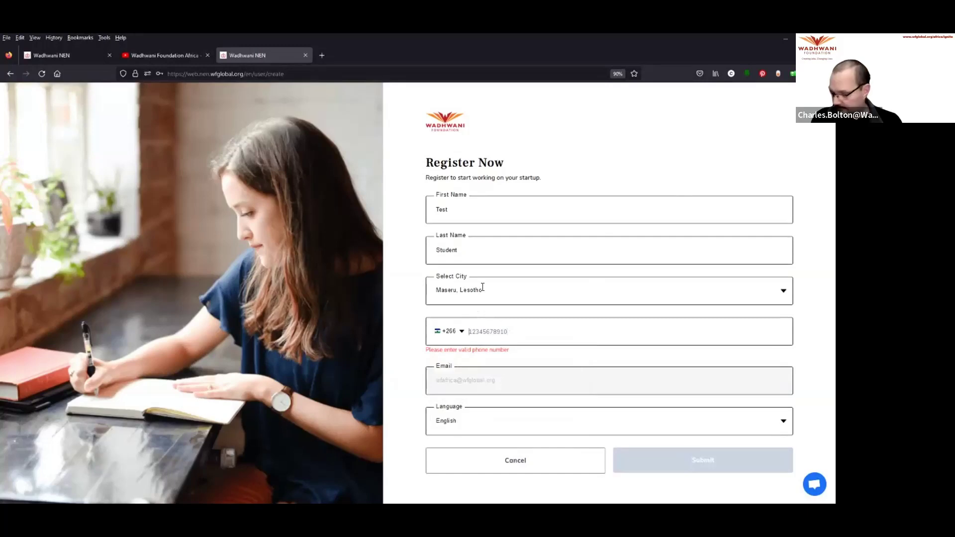
pyautogui.write('0')
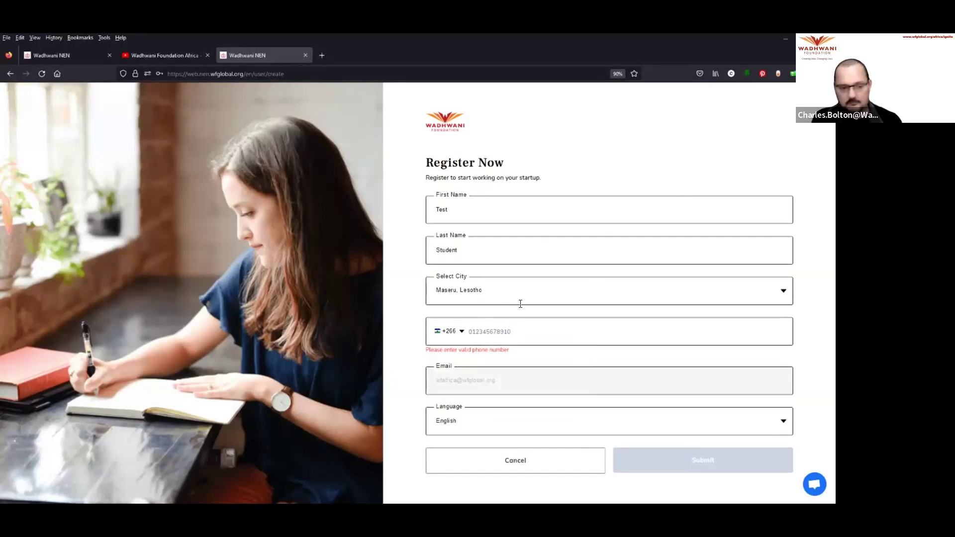
pyautogui.press('BackSpace')
pyautogui.press('BackSpace')
pyautogui.press('BackSpace')
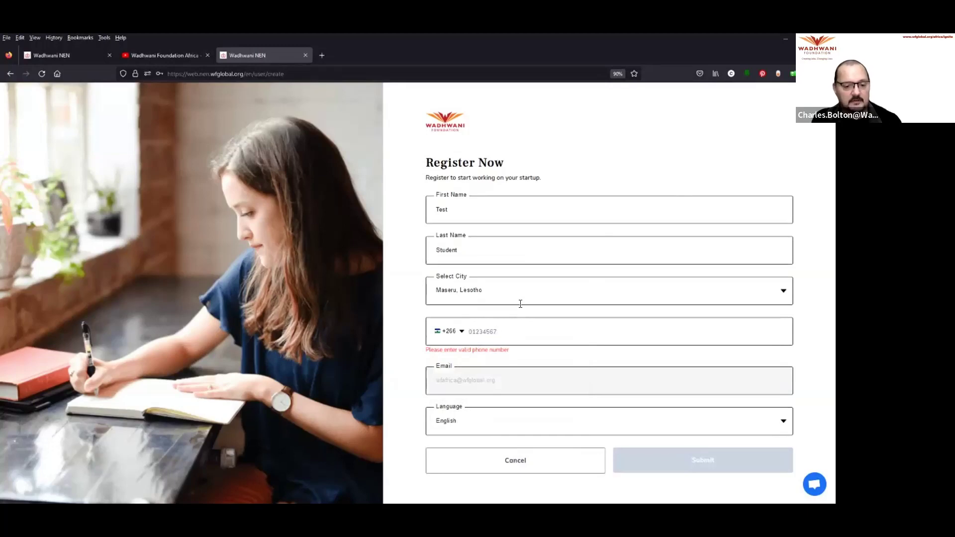
pyautogui.press('BackSpace')
pyautogui.press('BackSpace')
pyautogui.press('BackSpace')
pyautogui.press('BackSpace')
pyautogui.press('BackSpace')
pyautogui.press('BackSpace')
pyautogui.press('BackSpace')
pyautogui.press('BackSpace')
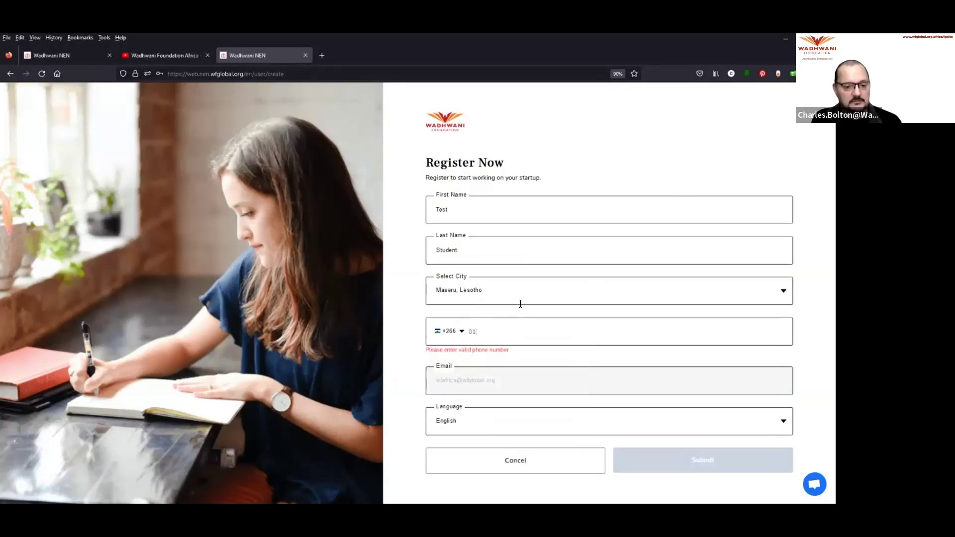
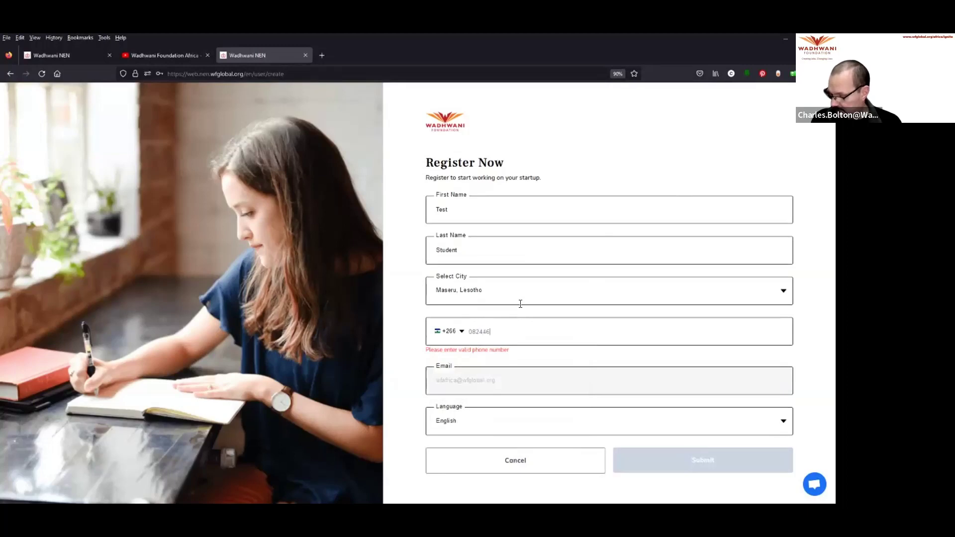
pyautogui.write('0')
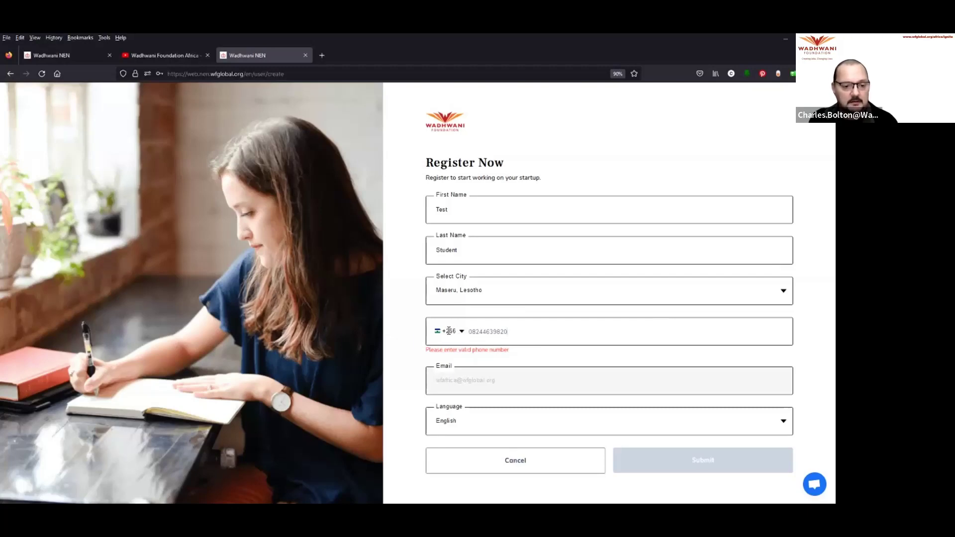
# Step: Switch the country code to South Africa +27 and correct the mobile number
pyautogui.click(450, 332)
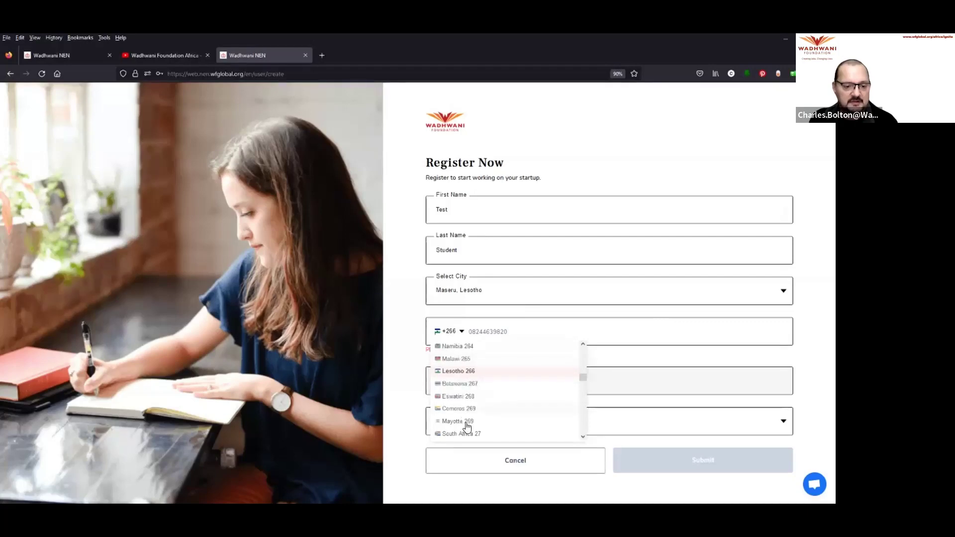
pyautogui.click(470, 434)
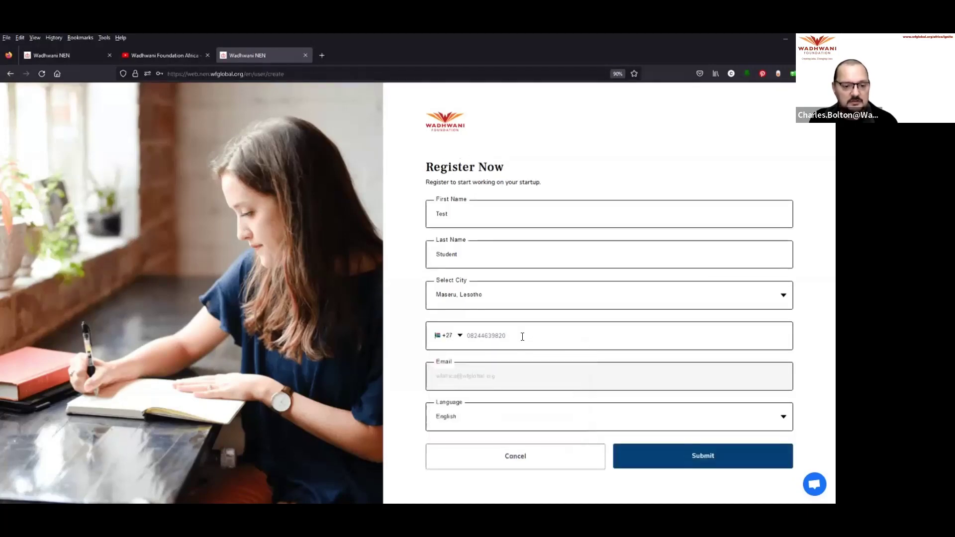
pyautogui.press('BackSpace')
pyautogui.press('BackSpace')
pyautogui.press('BackSpace')
pyautogui.press('BackSpace')
pyautogui.press('BackSpace')
pyautogui.press('BackSpace')
pyautogui.press('BackSpace')
pyautogui.press('BackSpace')
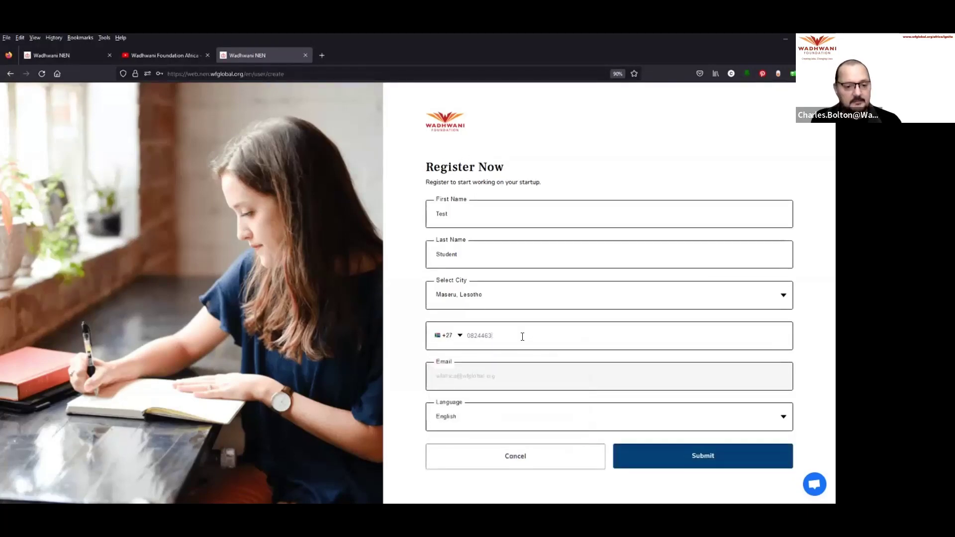
pyautogui.write('24439820')
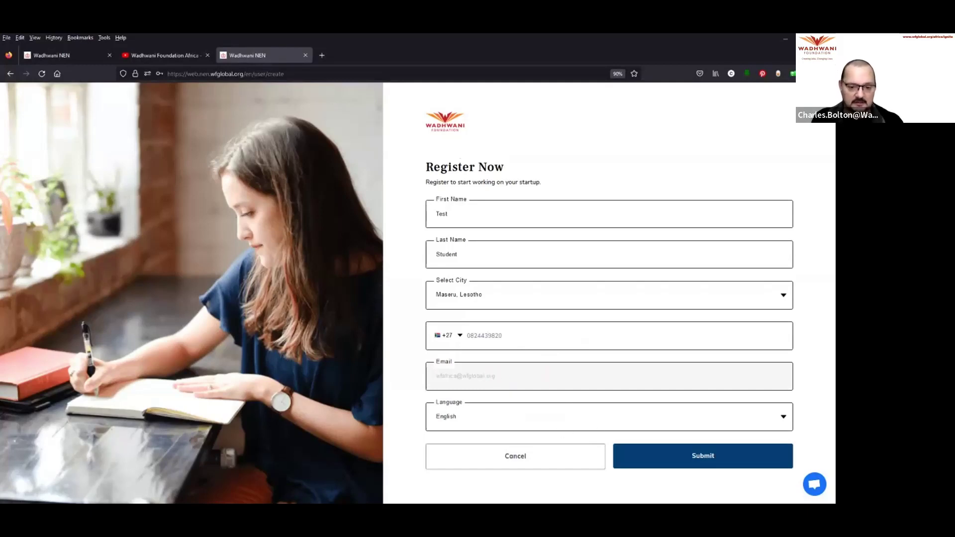
# Step: Submit the registration, close the welcome overview, and enroll in NEN Ignite 3.1 - Africa with its batch code
pyautogui.click(703, 455)
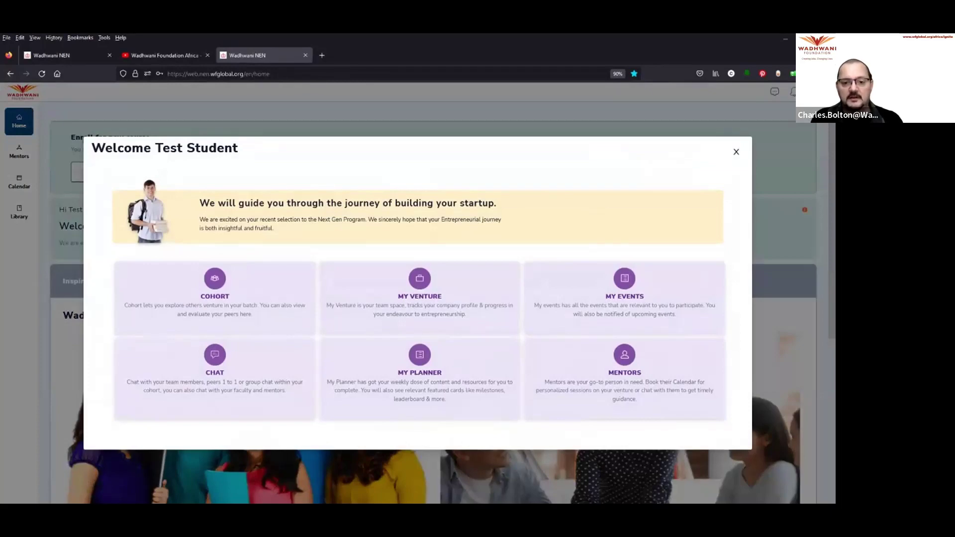
pyautogui.press('Escape')
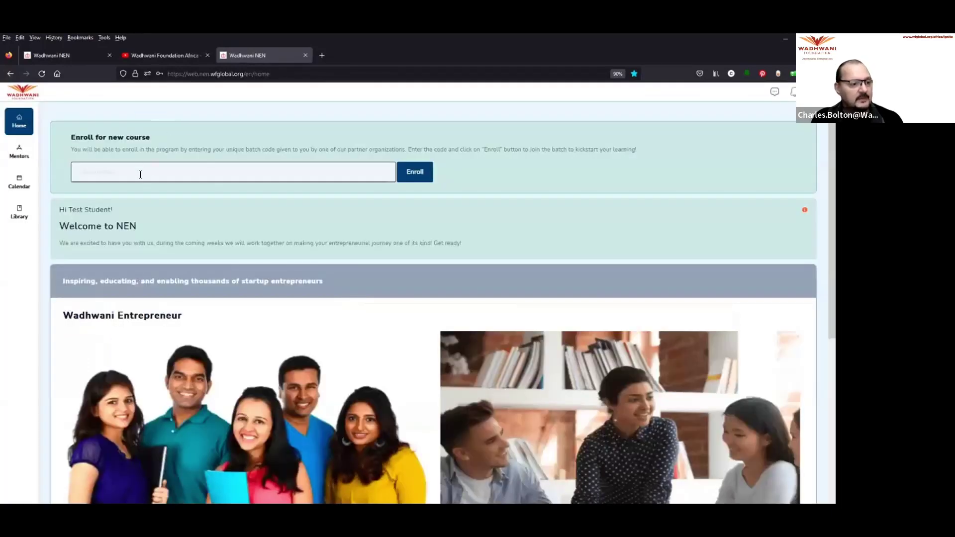
pyautogui.click(140, 174)
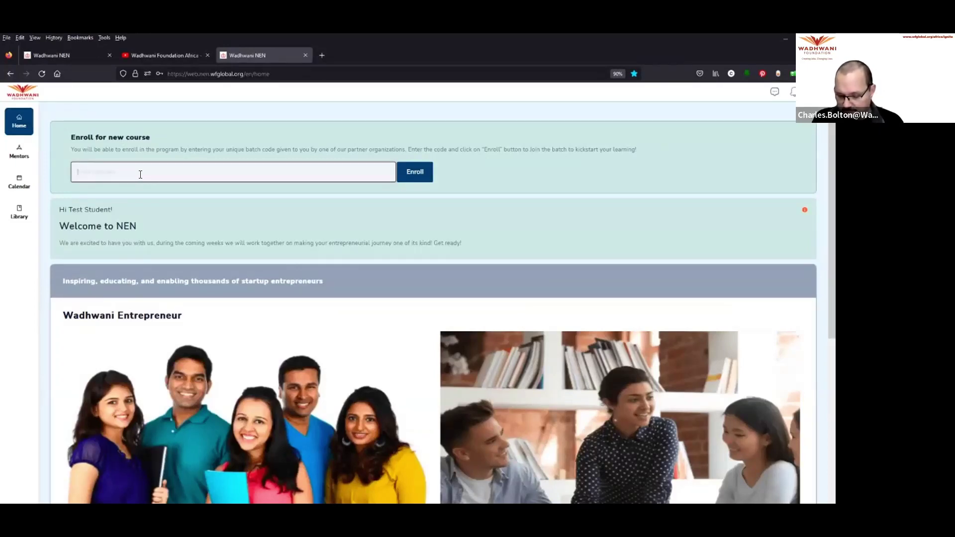
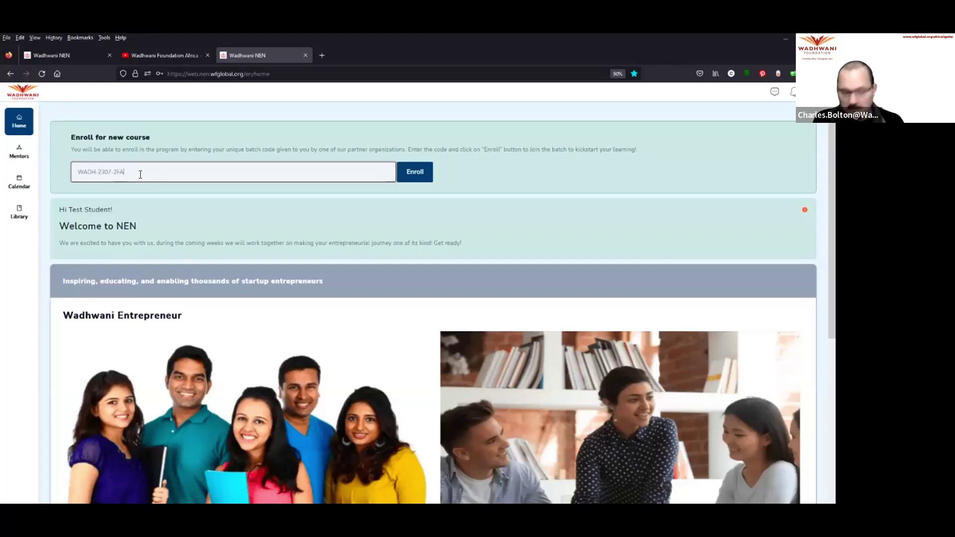
pyautogui.click(416, 175)
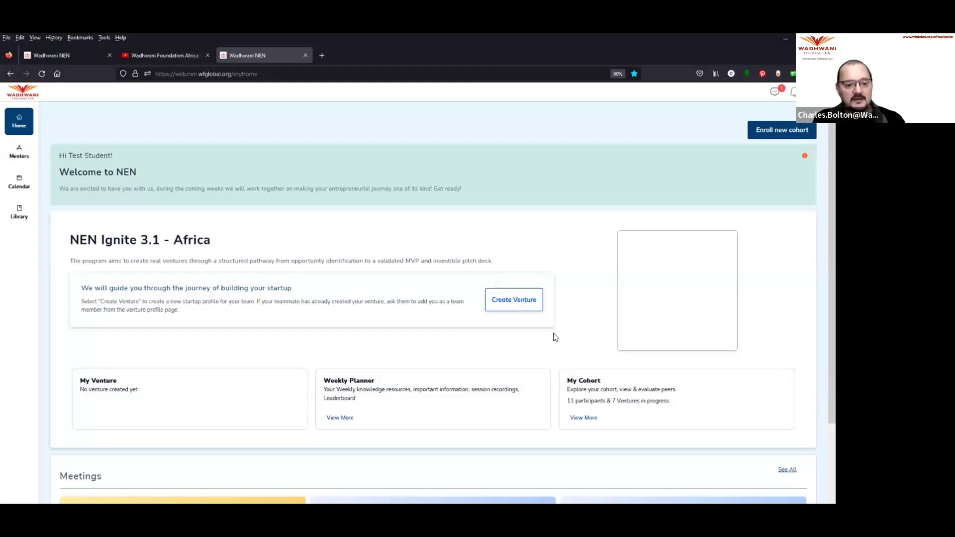
# Step: Start a new venture named 'freddie's venture' with industry type Others
pyautogui.click(515, 301)
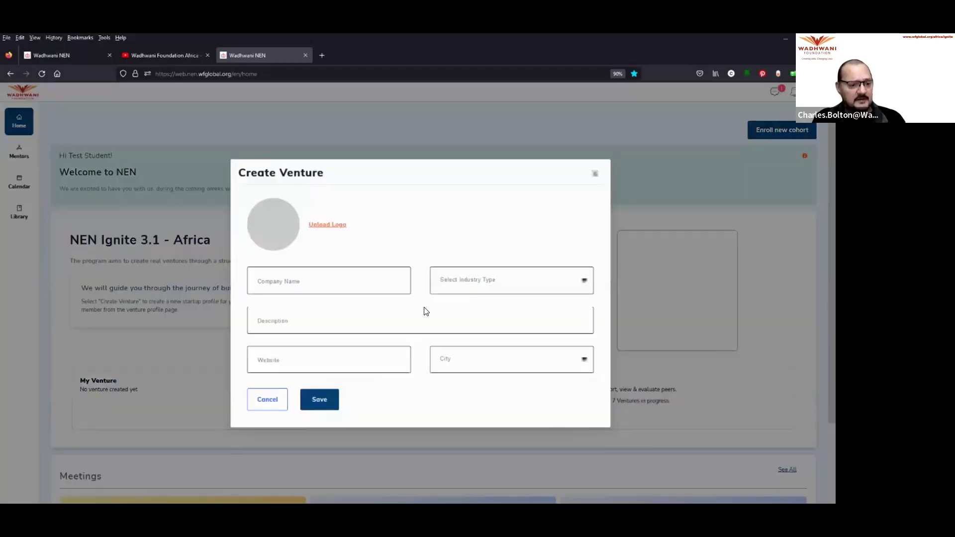
pyautogui.click(305, 278)
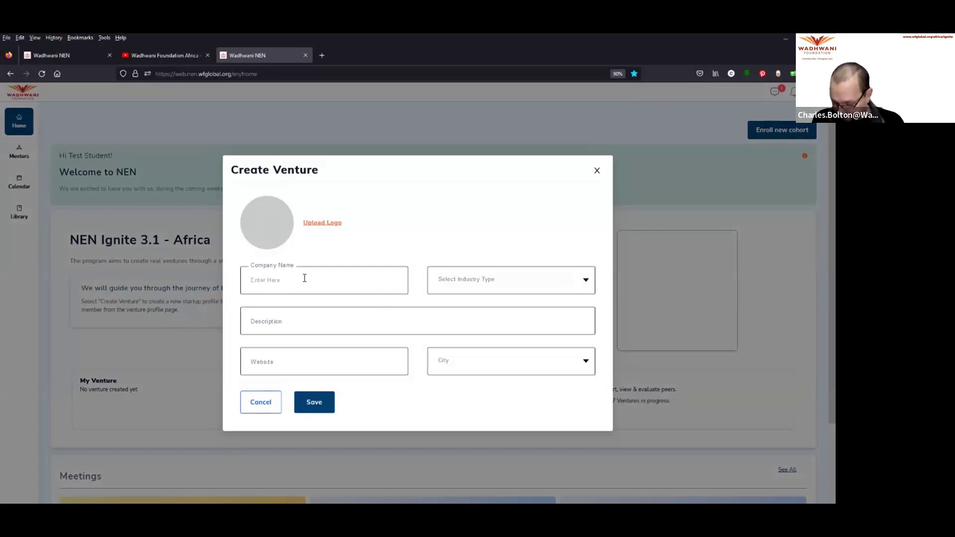
pyautogui.write('E')
pyautogui.write('redd')
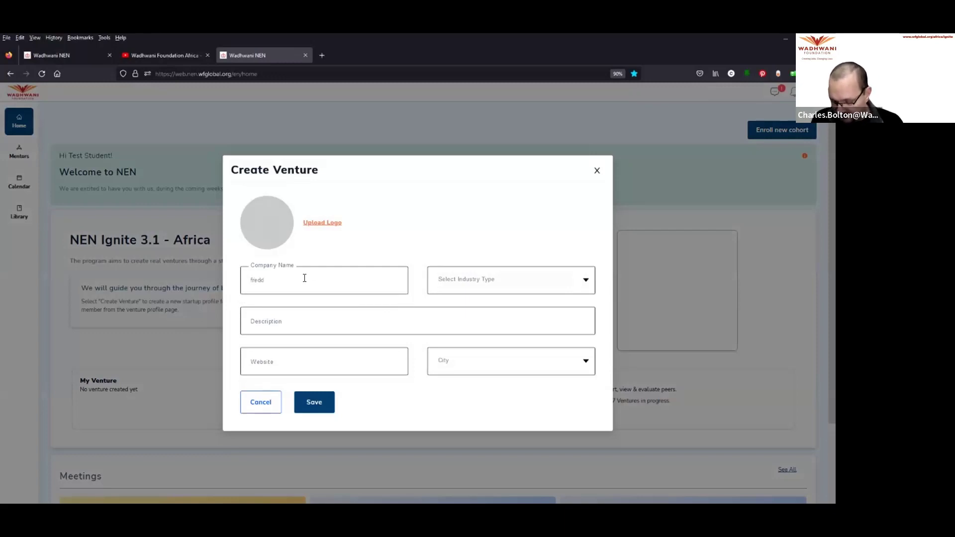
pyautogui.write("ie's venture")
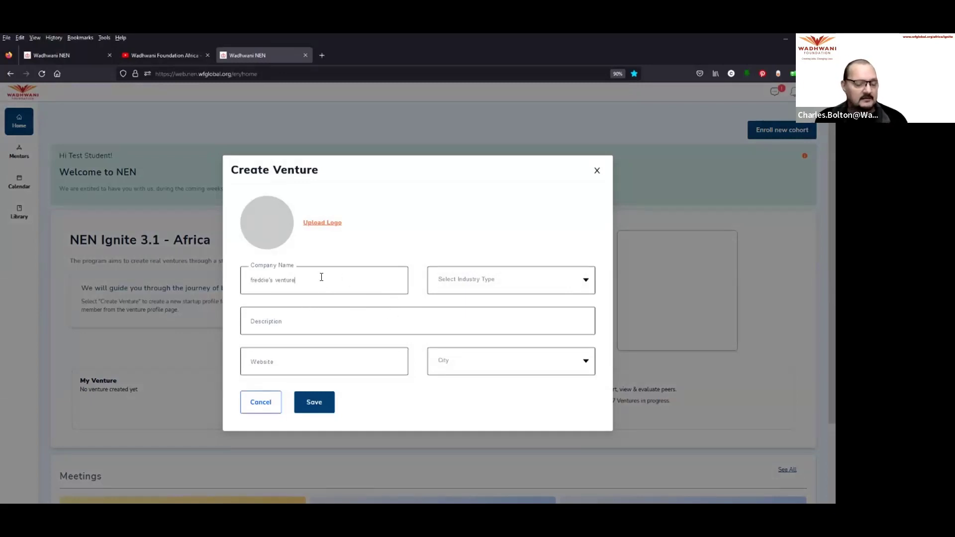
pyautogui.click(519, 280)
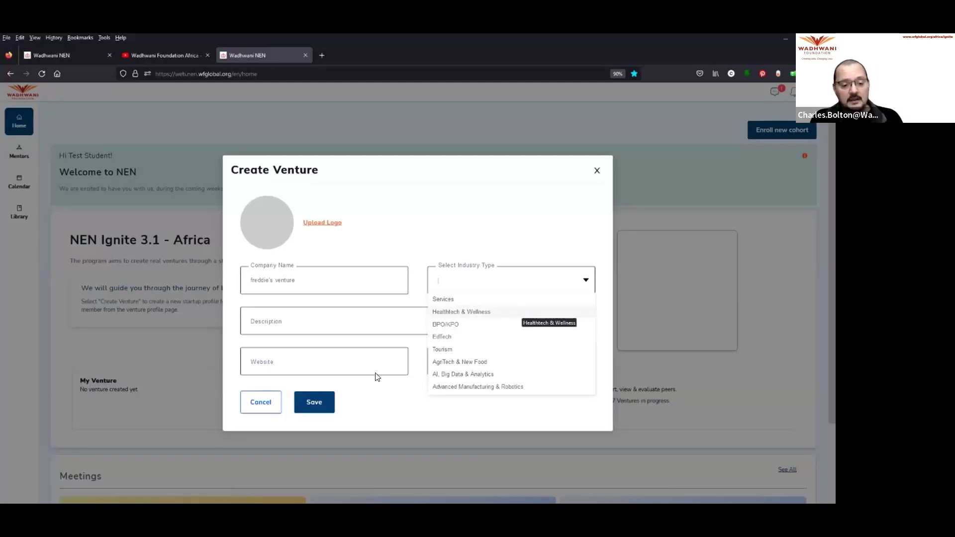
pyautogui.scroll(-3, 495, 333)
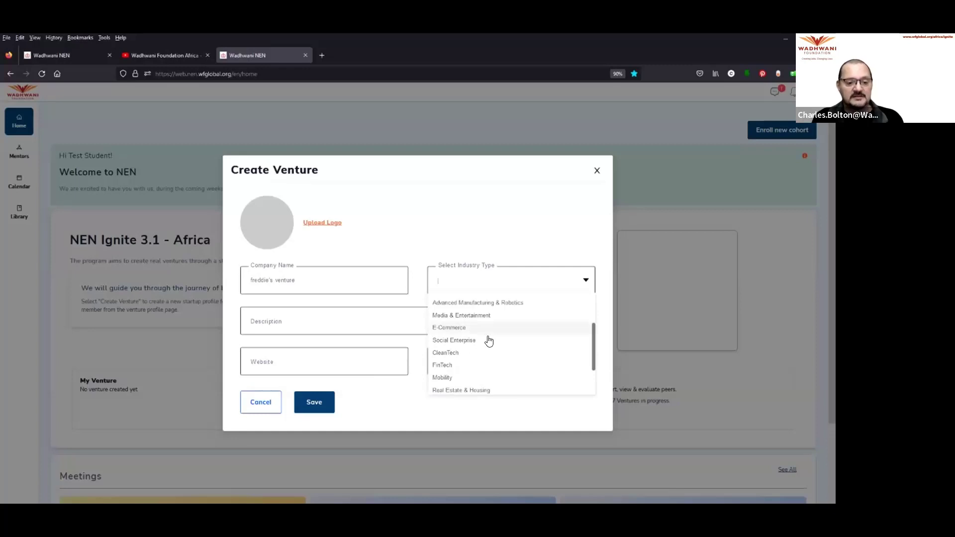
pyautogui.scroll(-3, 492, 357)
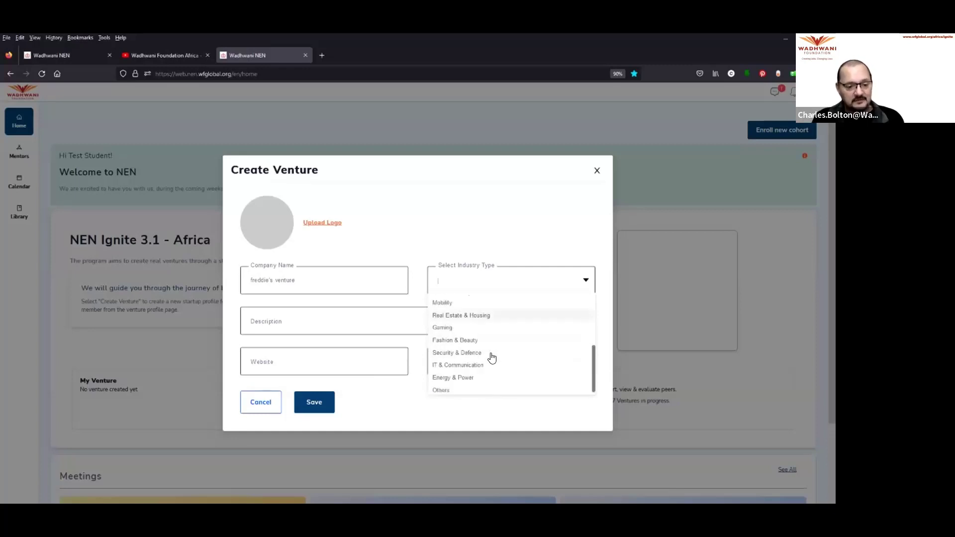
pyautogui.click(482, 389)
pyautogui.click(303, 321)
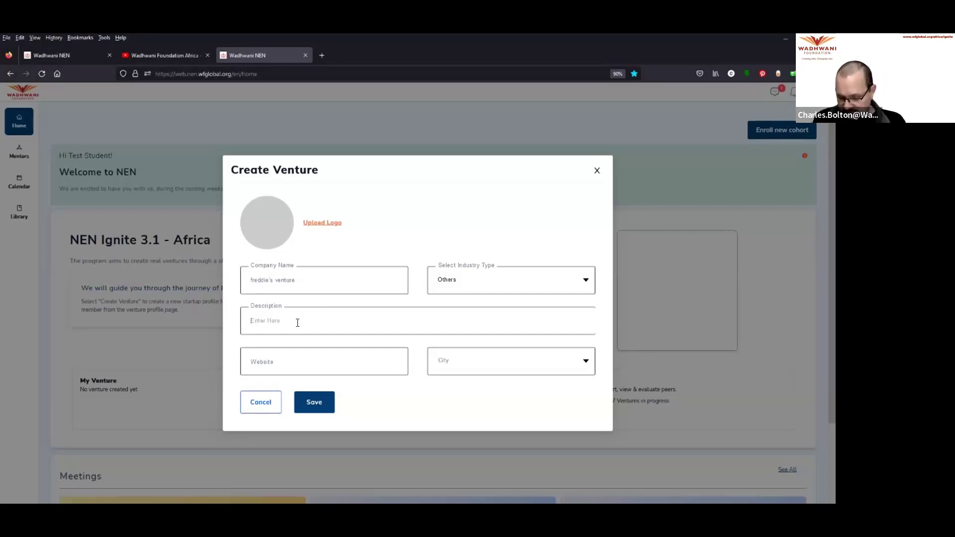
# Step: Enter description 'e-commerce / to be better defined' and pick Maseru, Lesotho as the venture city
pyautogui.write('e')
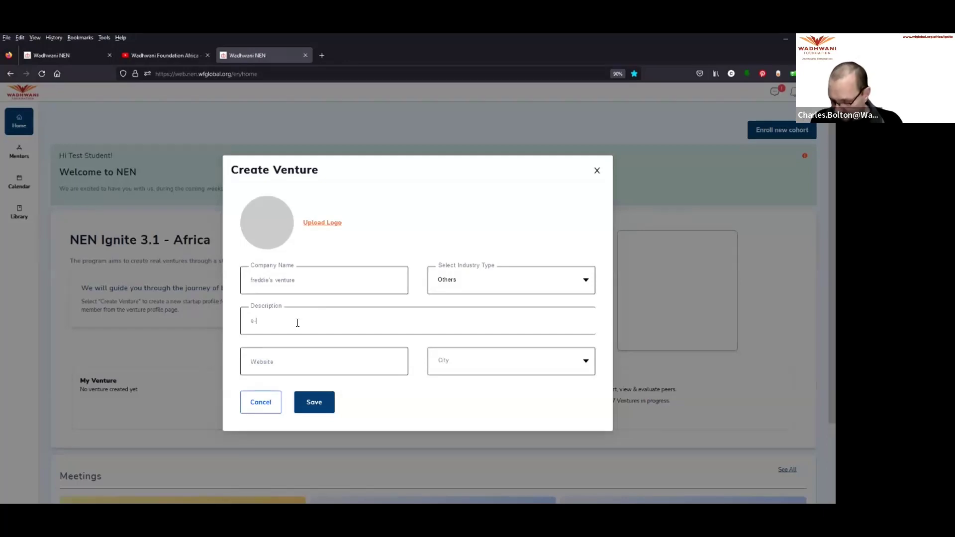
pyautogui.write('-commerc')
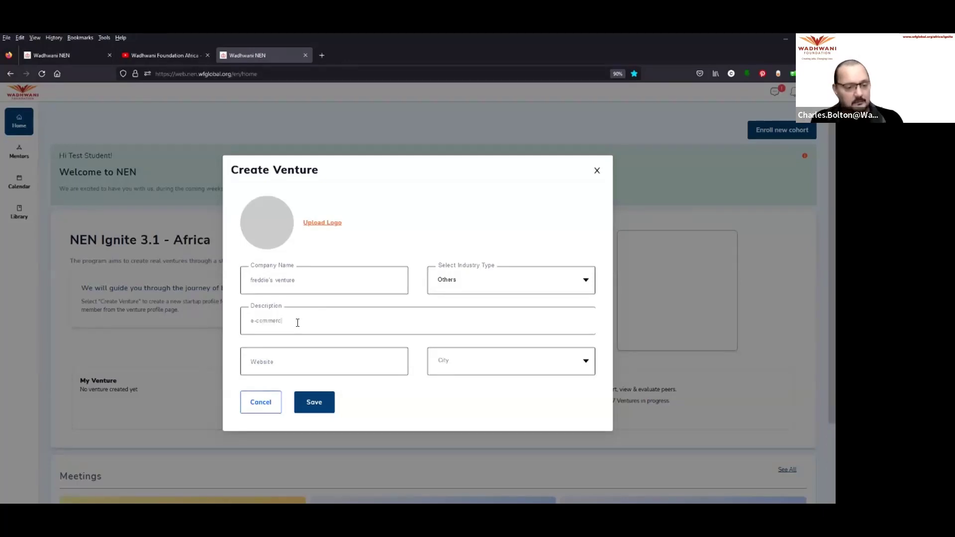
pyautogui.write('e / to pe')
pyautogui.write(' batte')
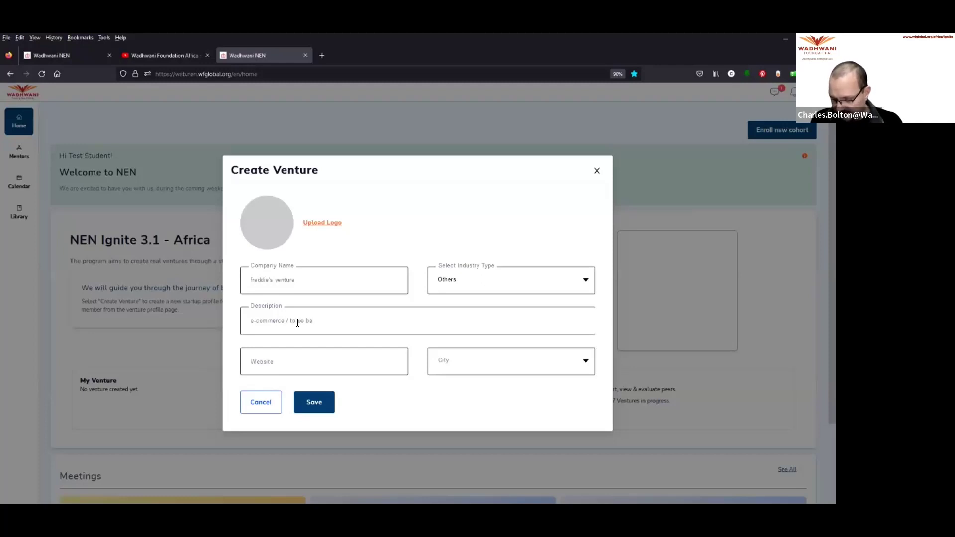
pyautogui.write('r defined')
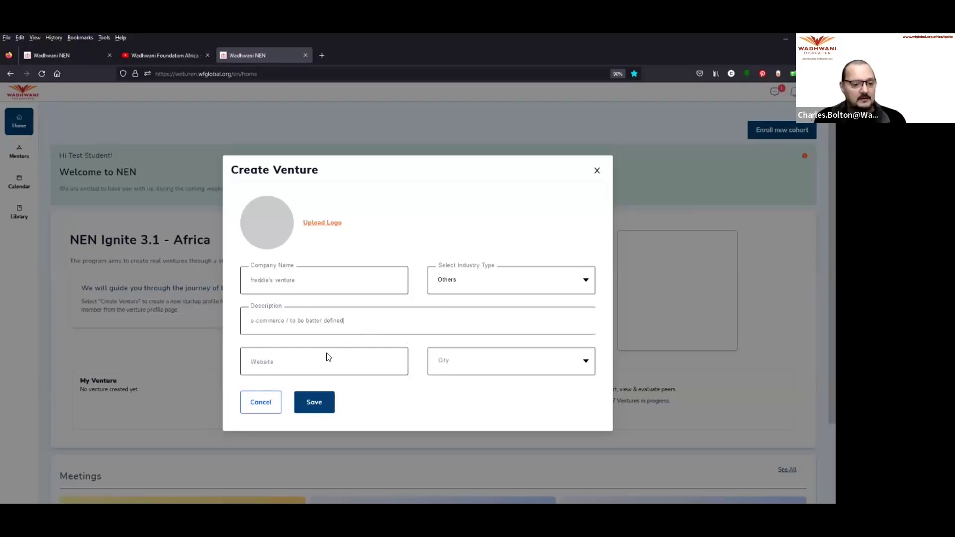
pyautogui.click(311, 366)
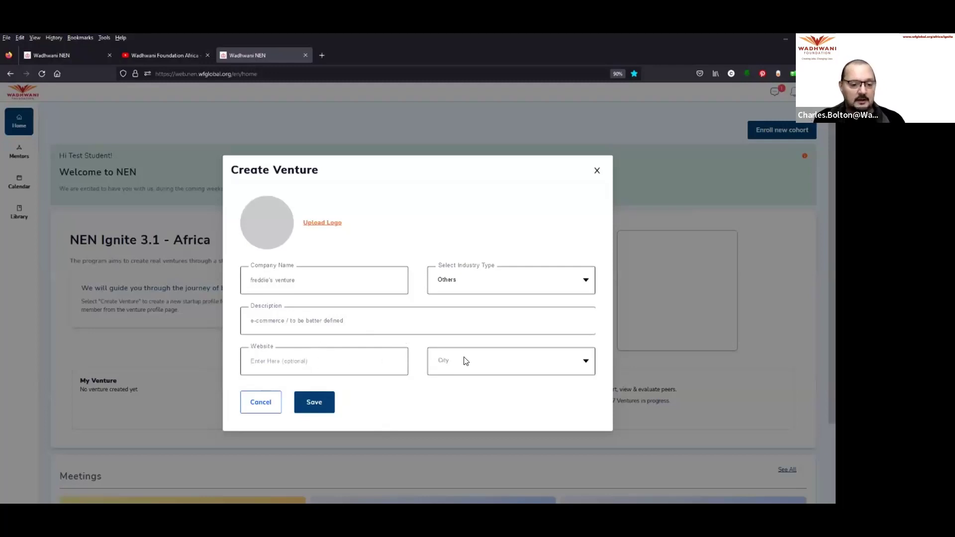
pyautogui.click(482, 361)
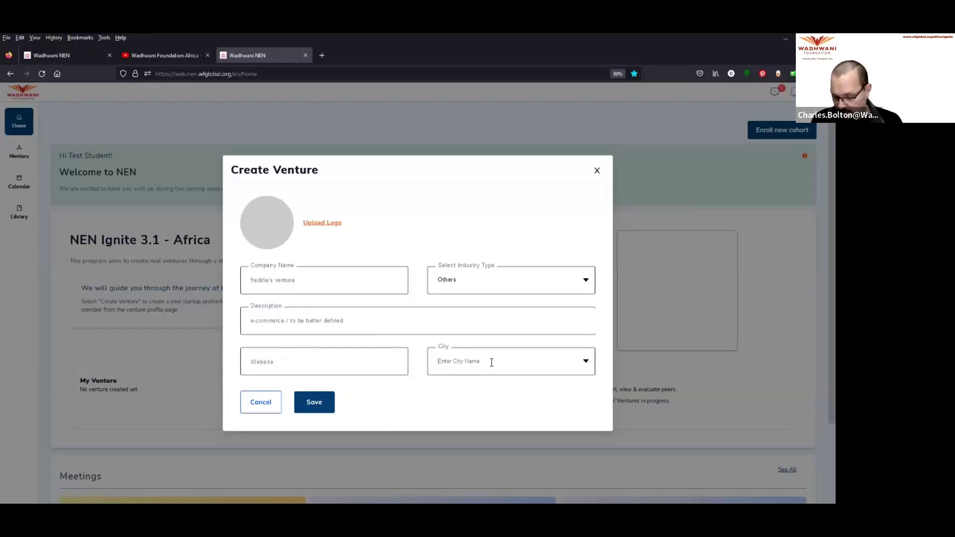
pyautogui.write('maseru')
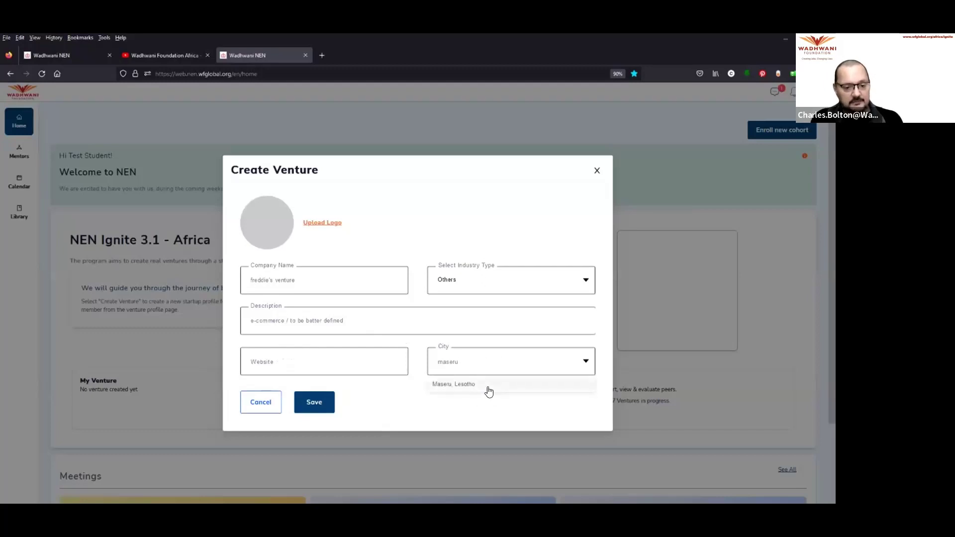
pyautogui.click(480, 388)
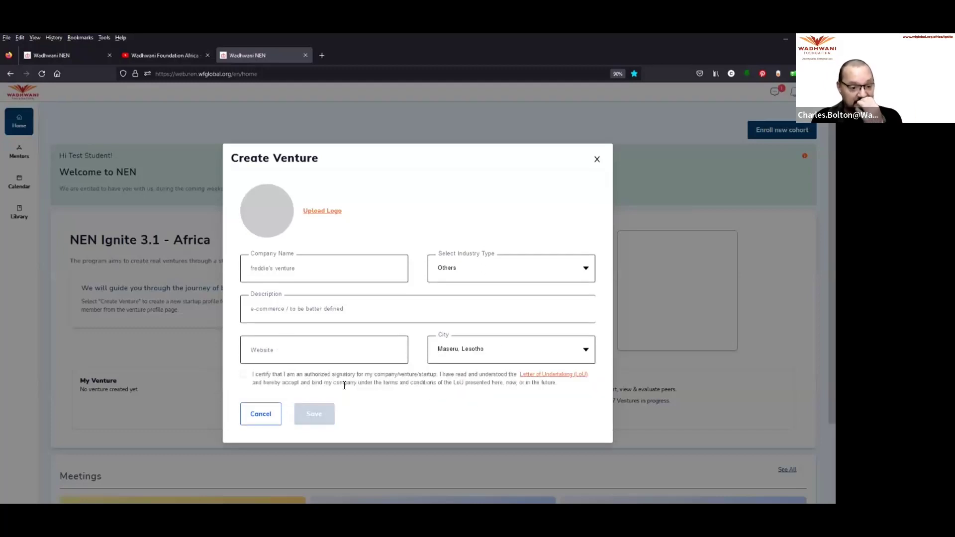
# Step: Tick the authorized-signatory Letter of Undertaking certification checkbox
pyautogui.click(243, 375)
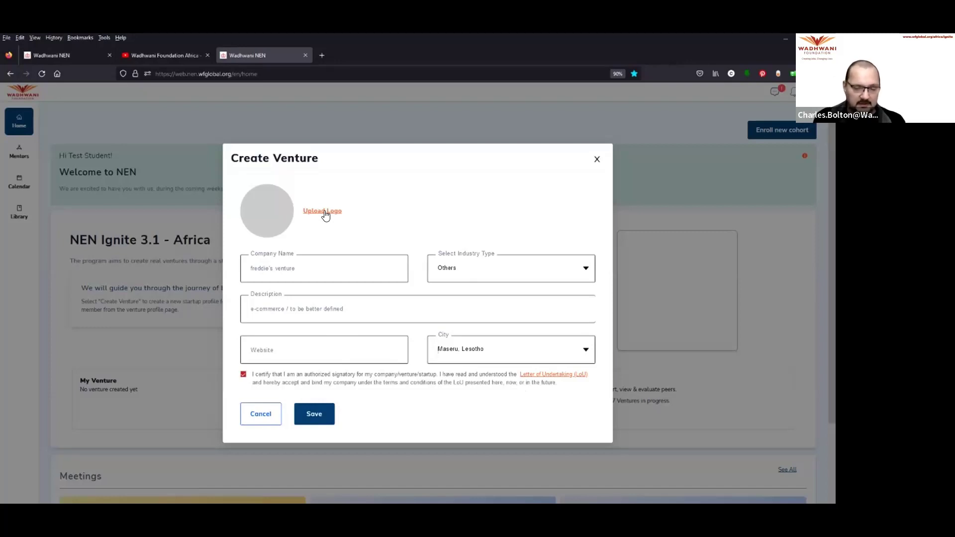
# Step: Save freddie's venture, review its new profile, and return to the home dashboard
pyautogui.click(323, 418)
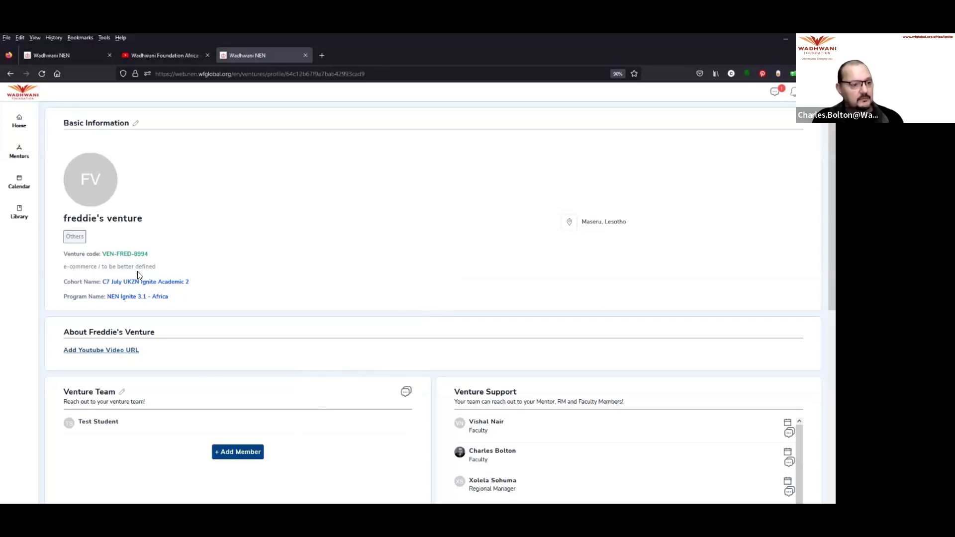
pyautogui.click(19, 123)
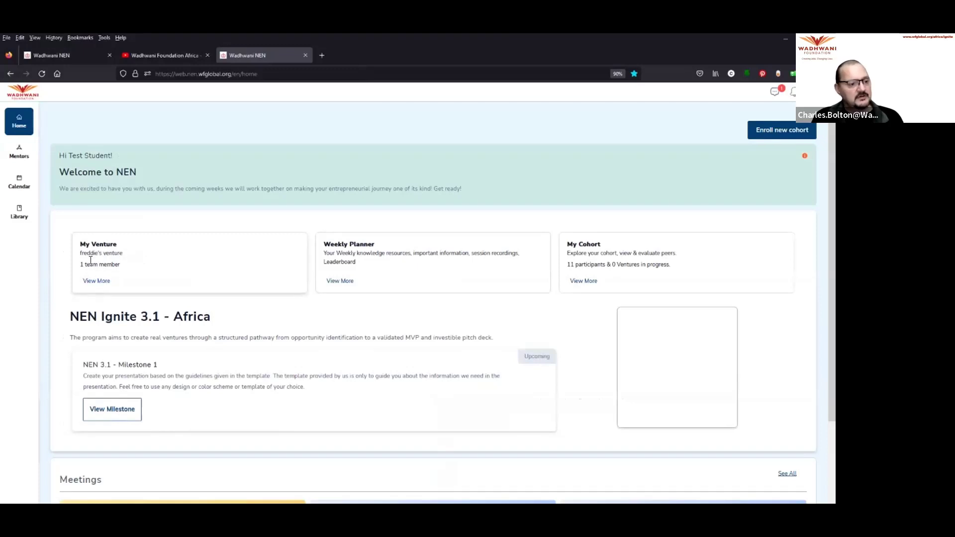
# Step: Open freddie's venture profile from My Venture and scroll to its one-member Venture Team
pyautogui.moveTo(122, 253); pyautogui.dragTo(76, 254)
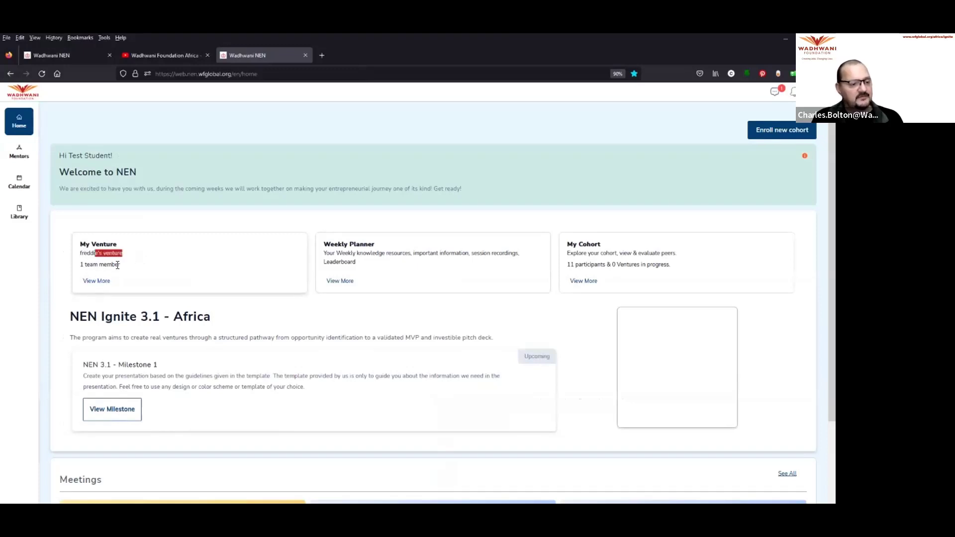
pyautogui.click(99, 281)
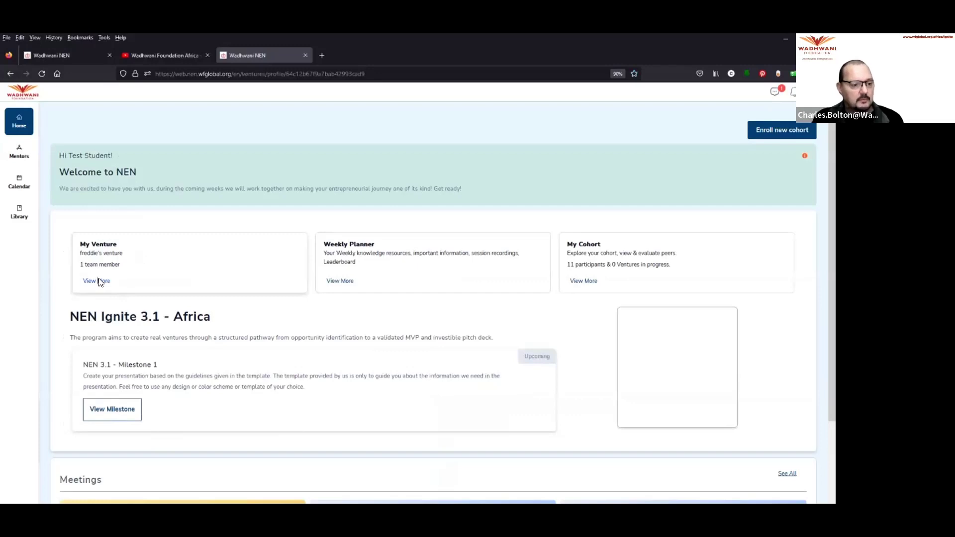
pyautogui.scroll(-2, 174, 345)
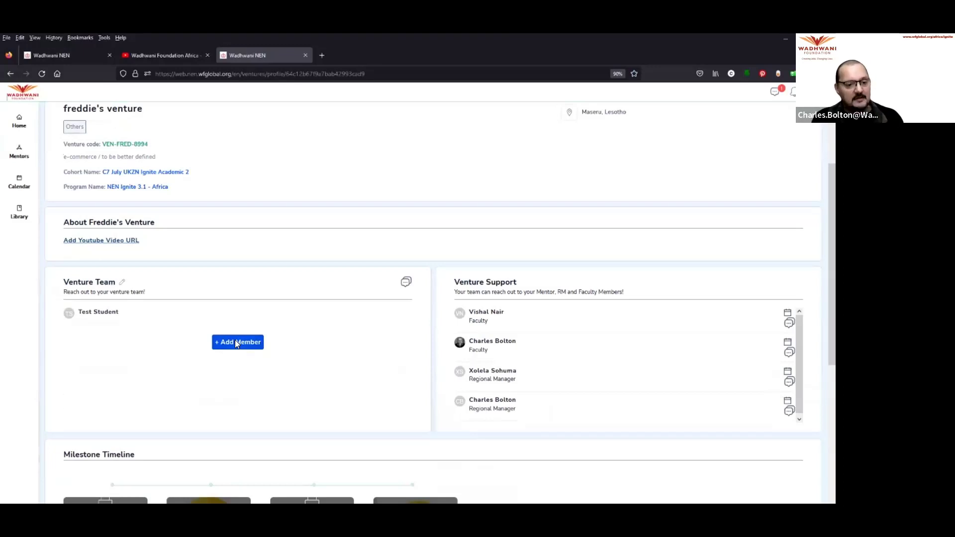
pyautogui.click(236, 343)
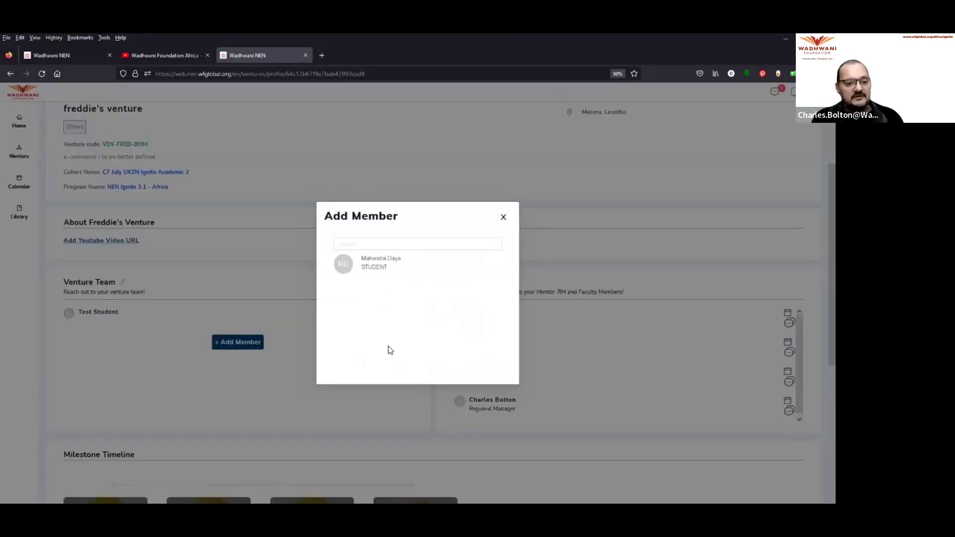
pyautogui.click(503, 217)
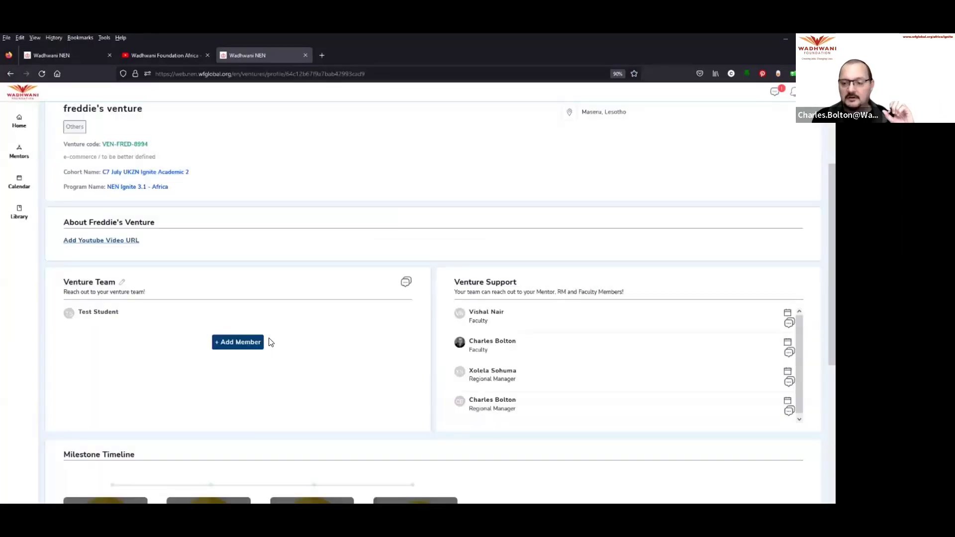
pyautogui.click(241, 343)
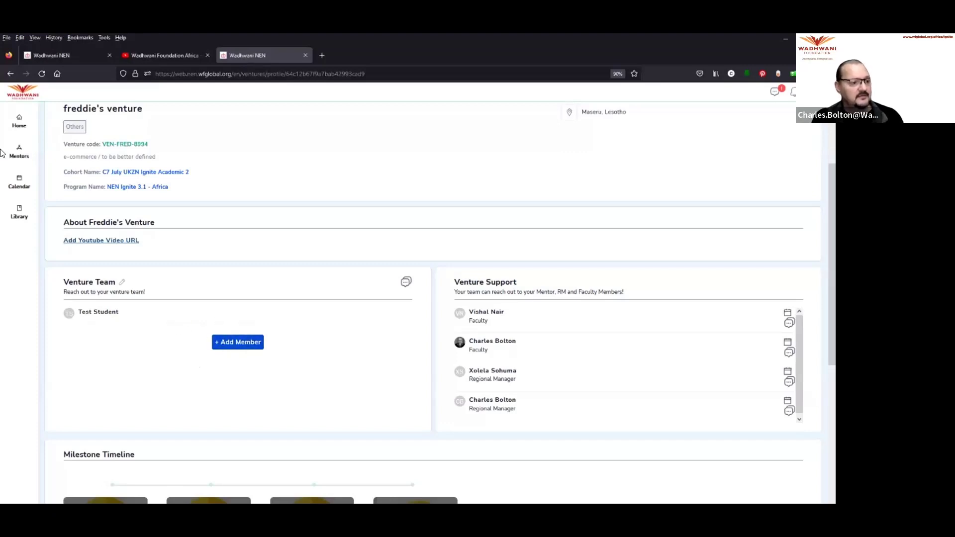
# Step: Return to the dashboard and scroll to Meetings showing the live Welcome Session (04:00-05:00 PM)
pyautogui.click(20, 122)
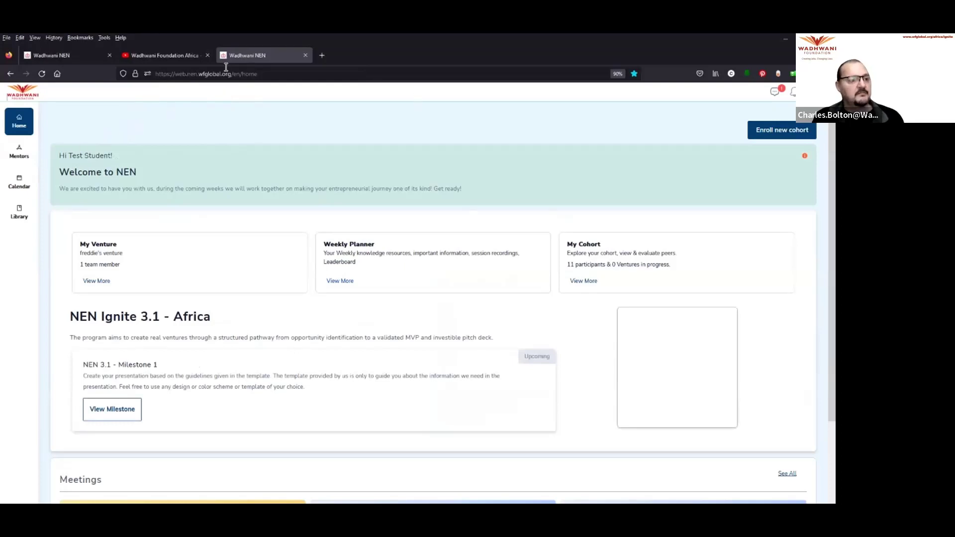
pyautogui.click(268, 75)
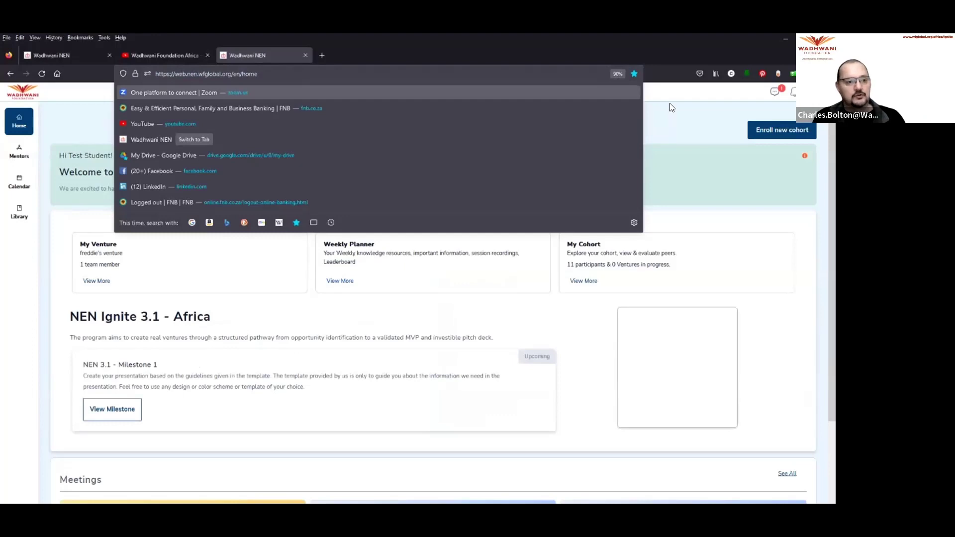
pyautogui.click(338, 92)
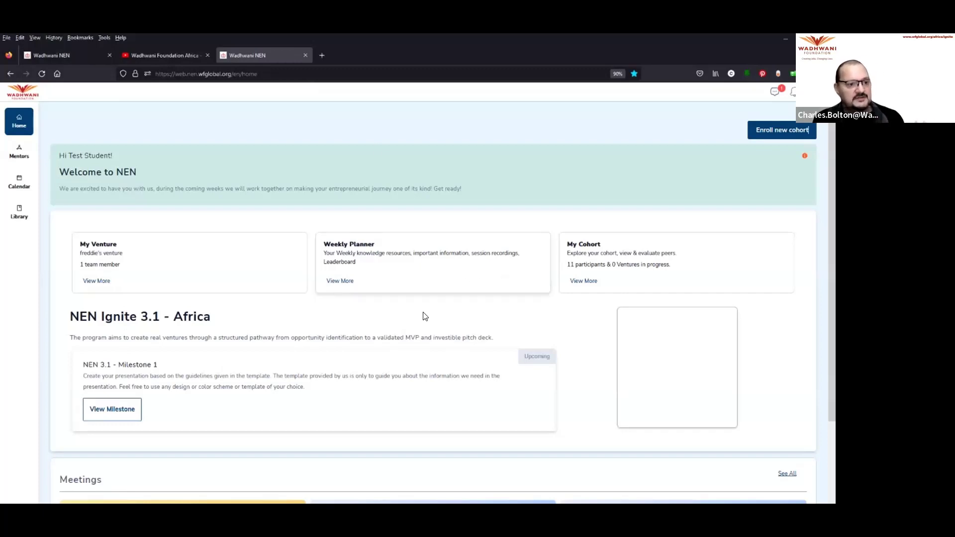
pyautogui.scroll(-3, 554, 264)
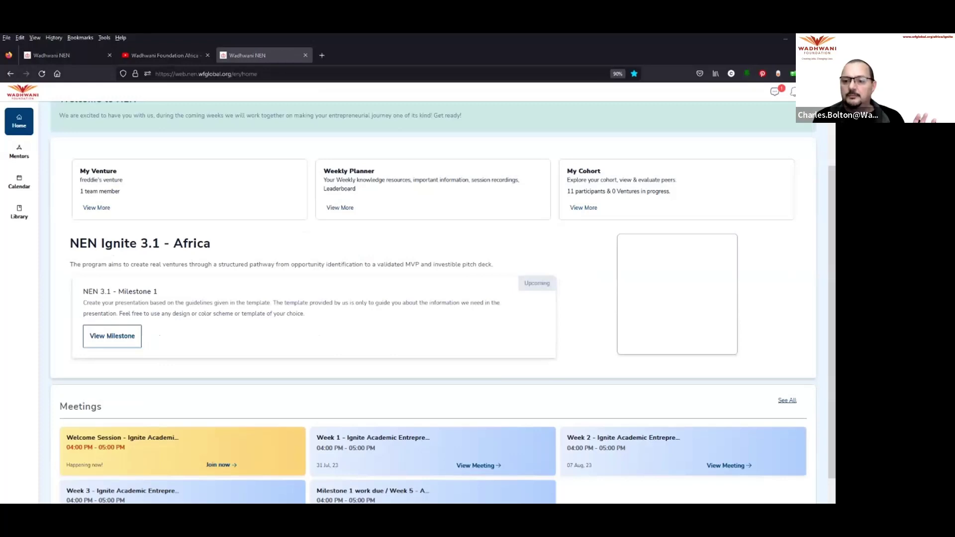
pyautogui.scroll(-1, 573, 256)
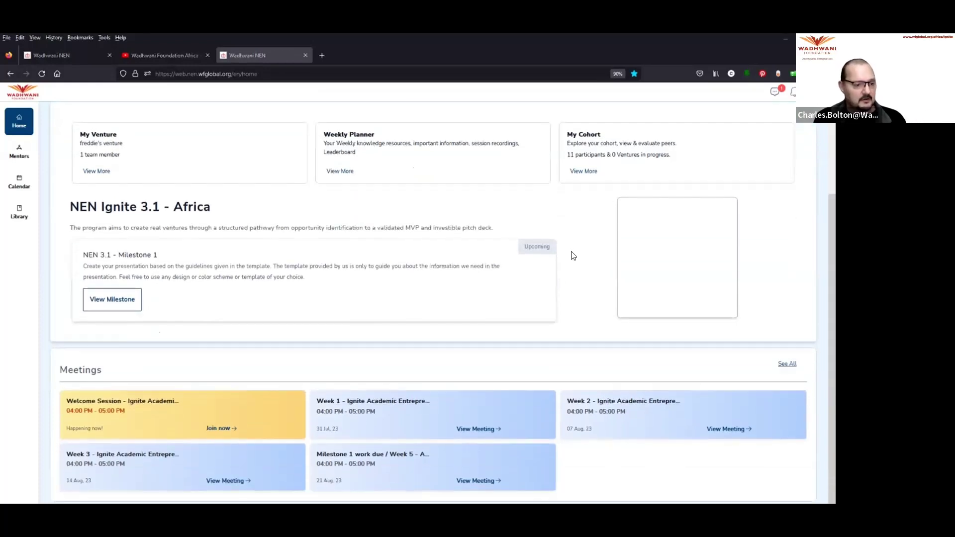
pyautogui.scroll(-1, 424, 382)
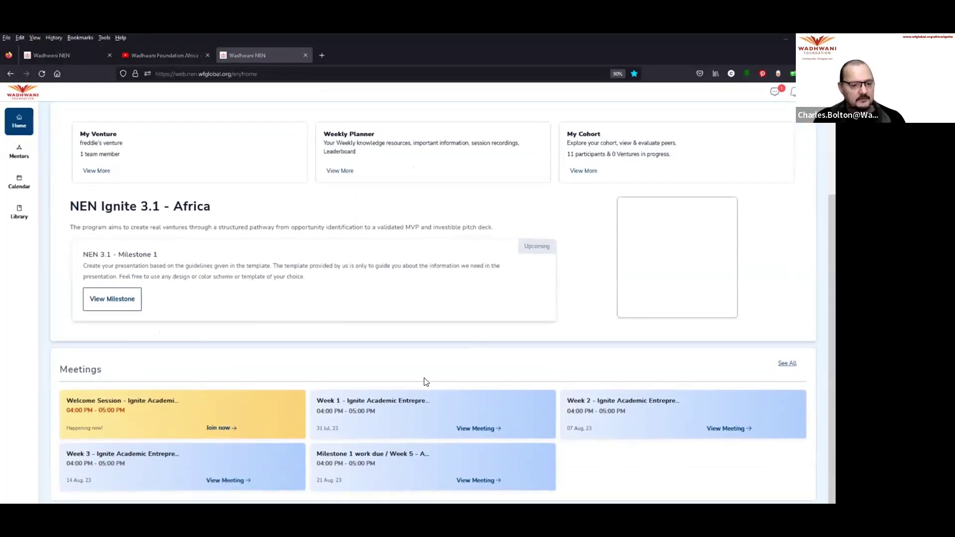
pyautogui.scroll(-1, 143, 401)
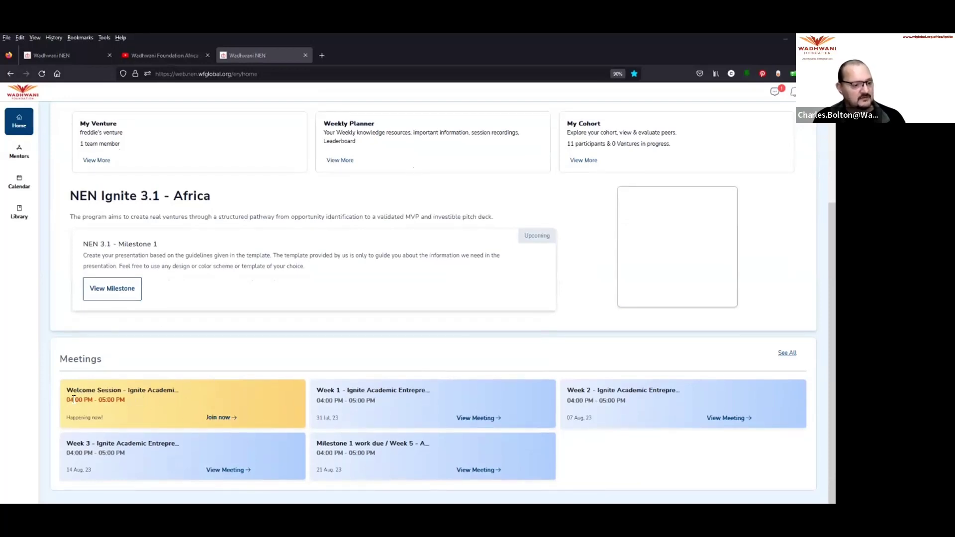
pyautogui.click(223, 417)
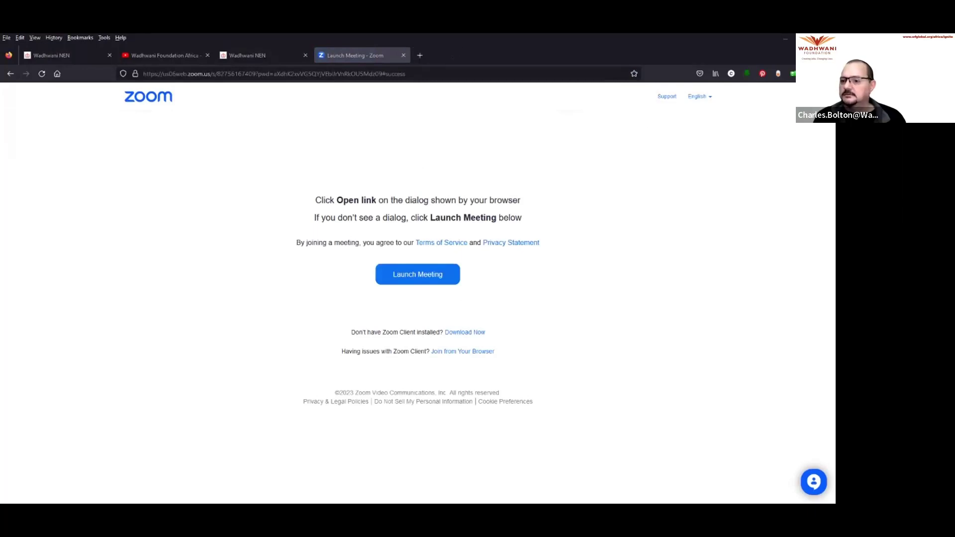
pyautogui.click(404, 55)
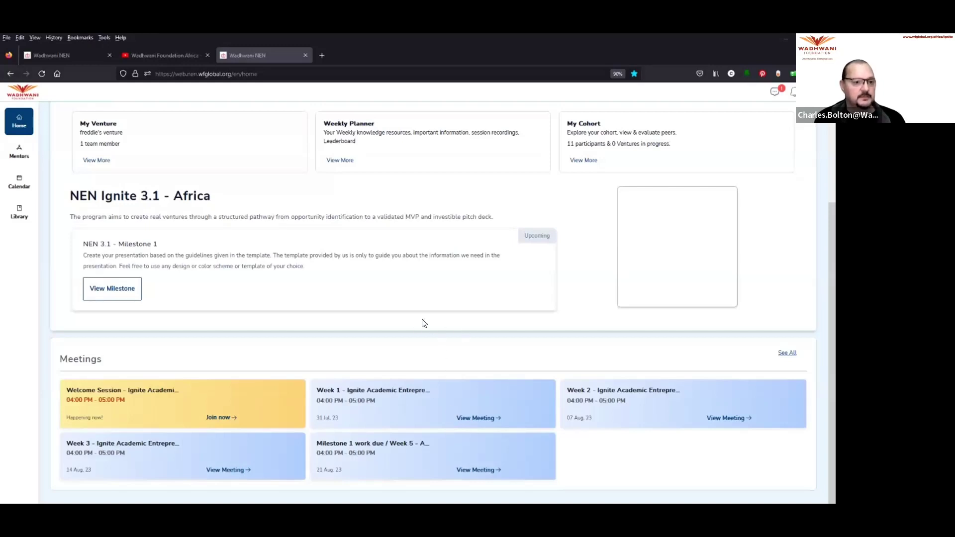
# Step: Open the Weekly Planner course board, NEN Ignite 3.1 - Africa, from the dashboard
pyautogui.scroll(2, 420, 321)
pyautogui.scroll(1, 420, 322)
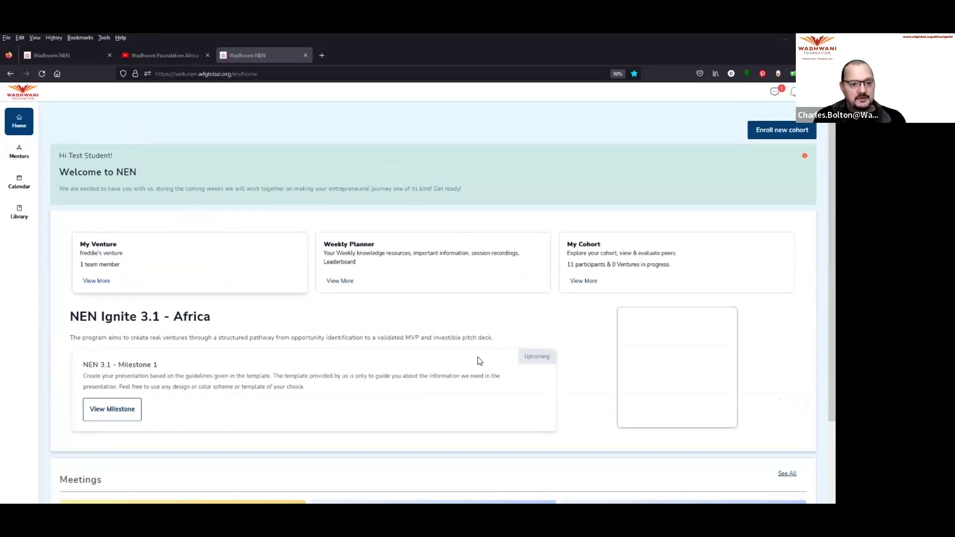
pyautogui.click(349, 283)
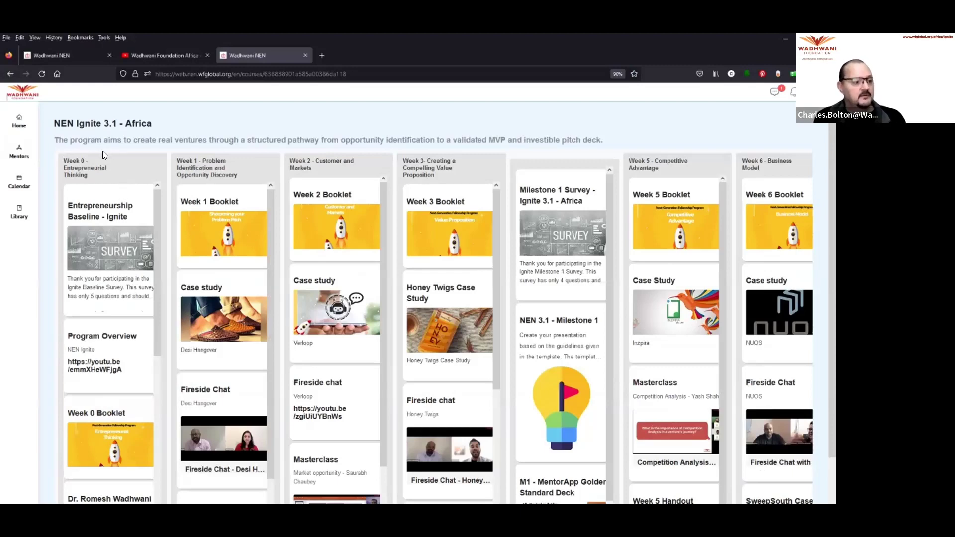
# Step: Highlight the Week 0 - Entrepreneurial Thinking and Week 1 headings and browse the weekly columns
pyautogui.moveTo(90, 172); pyautogui.dragTo(54, 167)
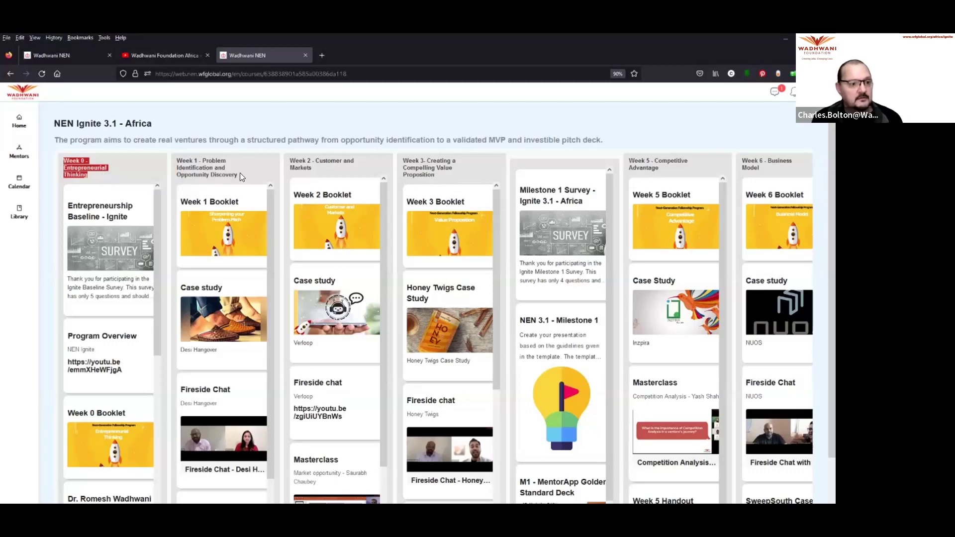
pyautogui.moveTo(177, 161); pyautogui.dragTo(236, 174)
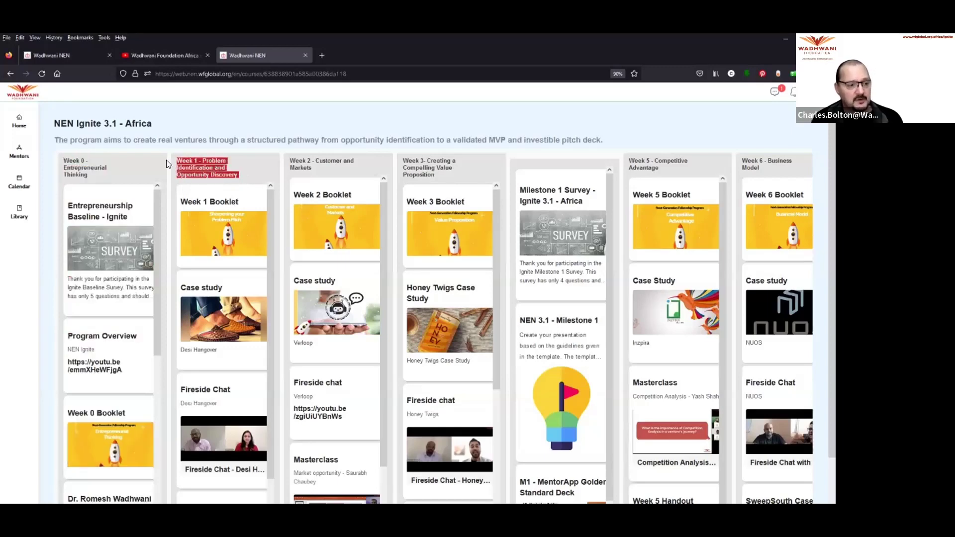
pyautogui.click(91, 174)
pyautogui.moveTo(61, 165); pyautogui.dragTo(56, 162)
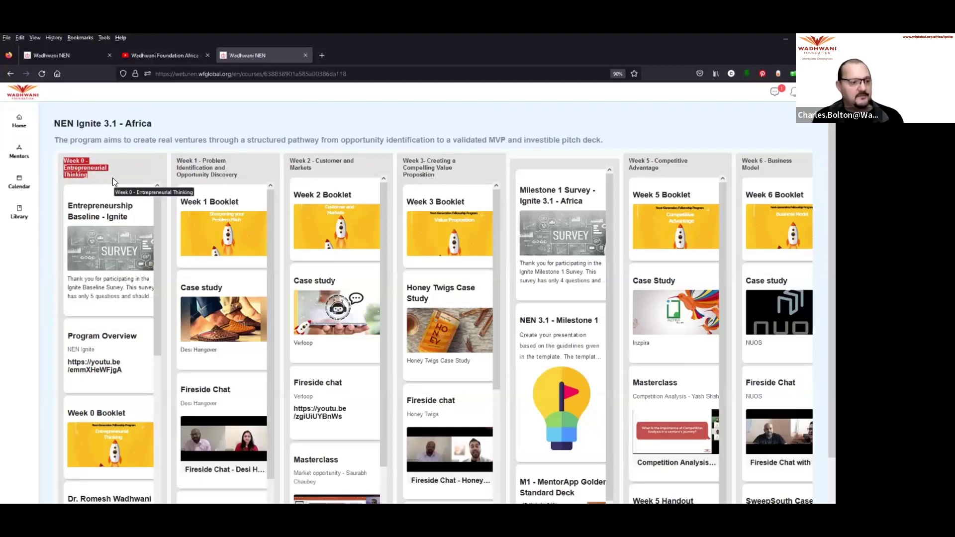
pyautogui.scroll(-3, 107, 298)
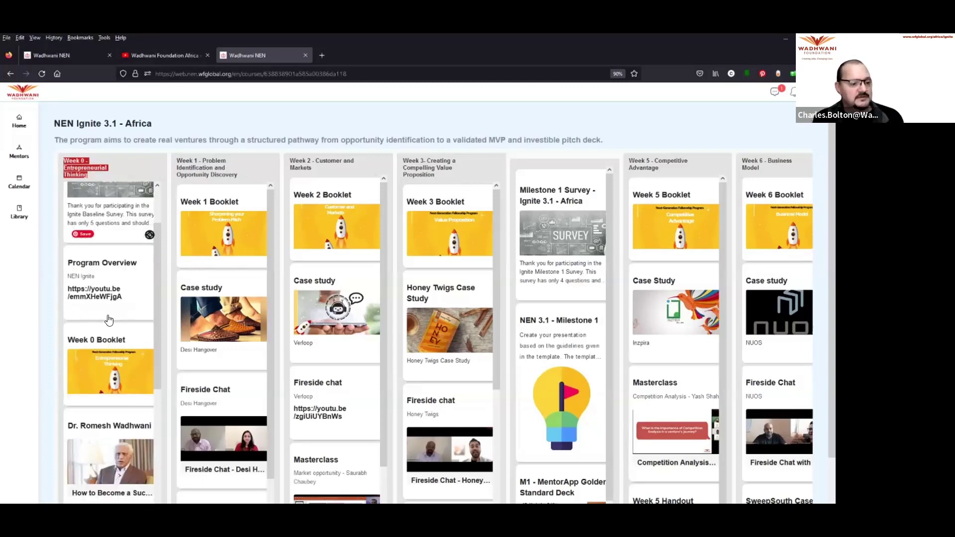
pyautogui.scroll(-1, 97, 330)
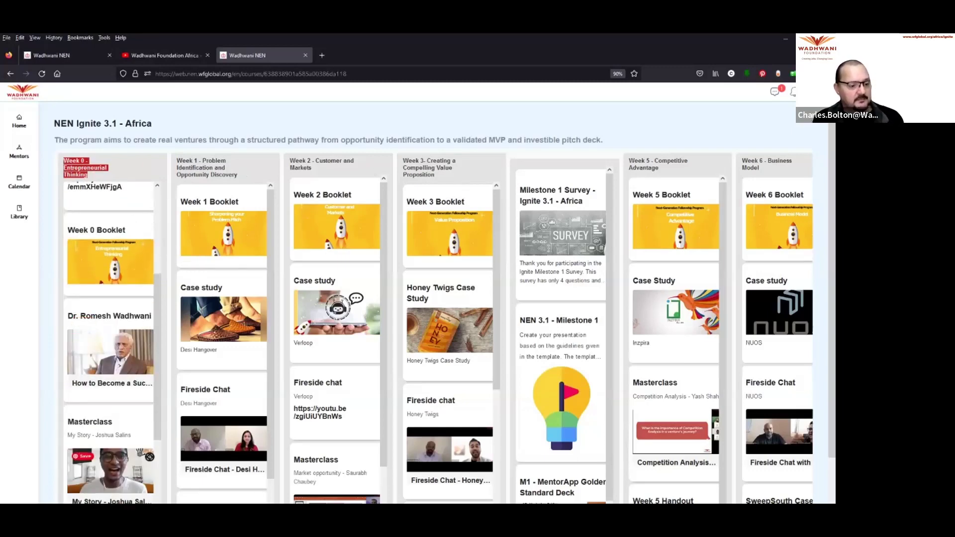
pyautogui.scroll(-3, 103, 305)
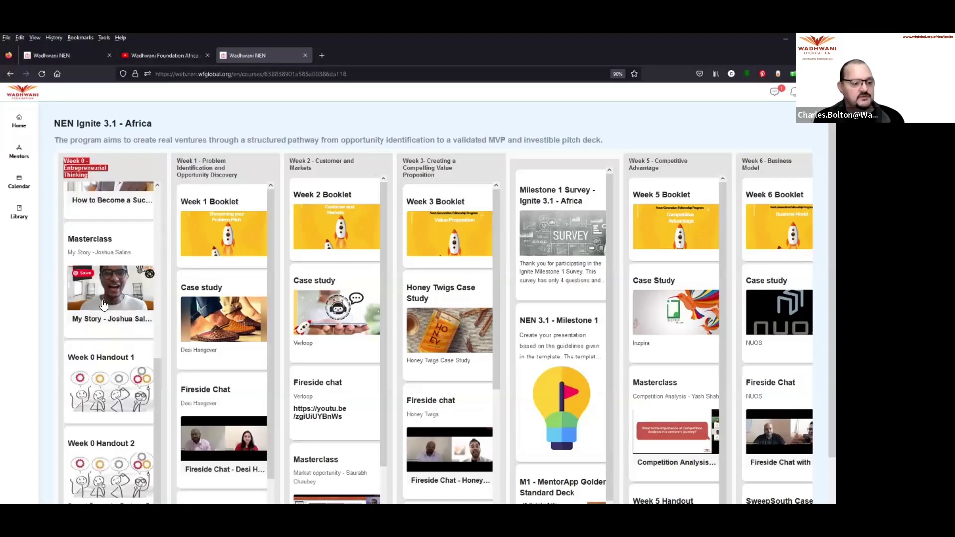
pyautogui.scroll(6, 103, 304)
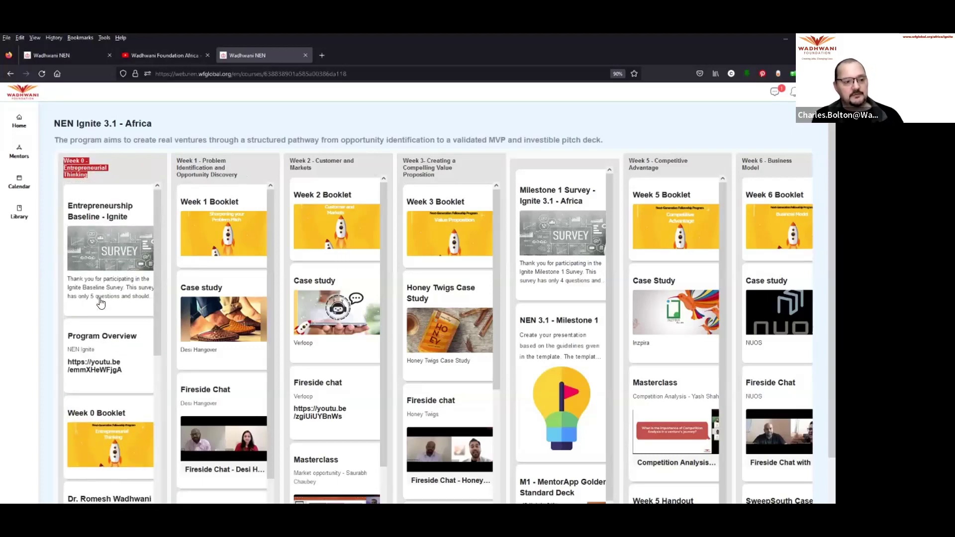
pyautogui.click(116, 175)
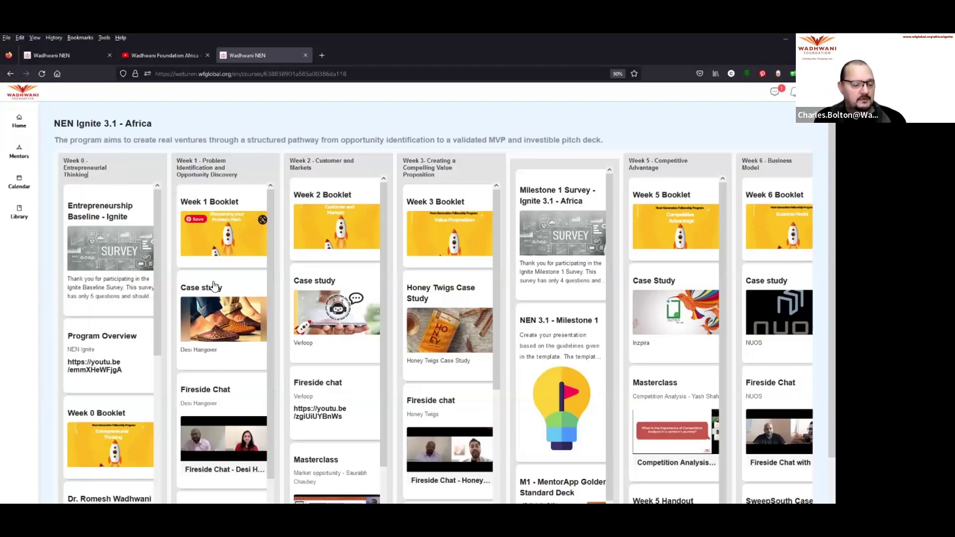
# Step: Download the Week 1 Booklet PDF and open it from the downloads panel
pyautogui.click(227, 225)
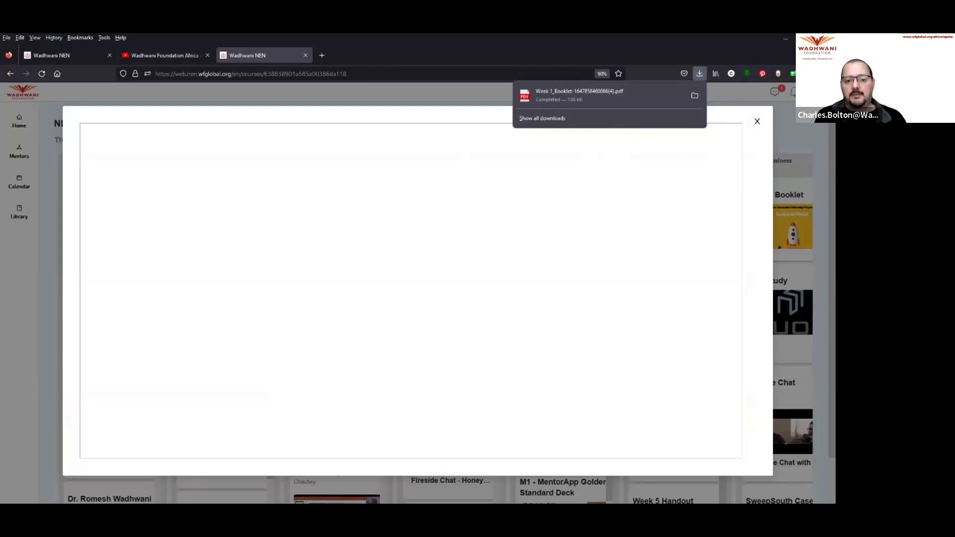
pyautogui.click(589, 95)
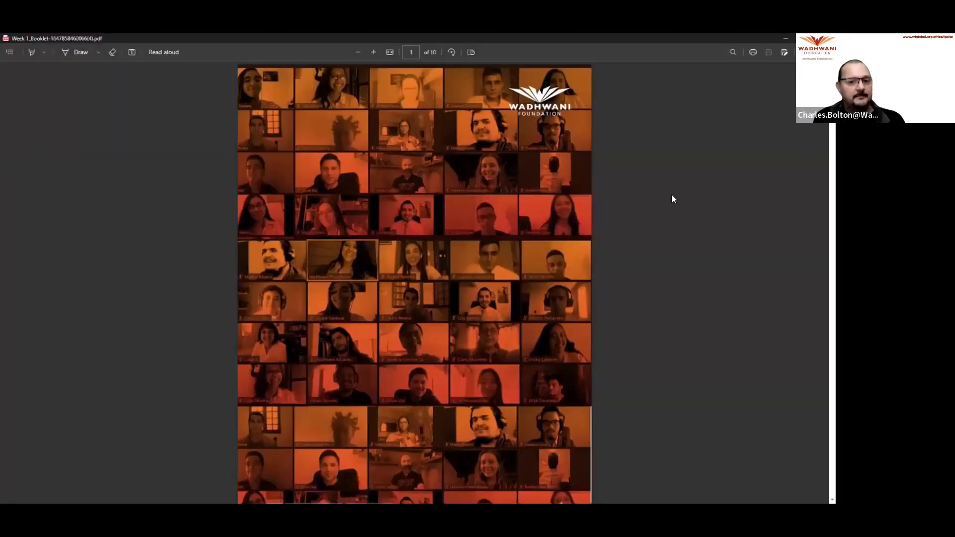
# Step: Scroll the booklet to page 3 and select the '14 weeks' phrase in its title
pyautogui.scroll(-15, 678, 225)
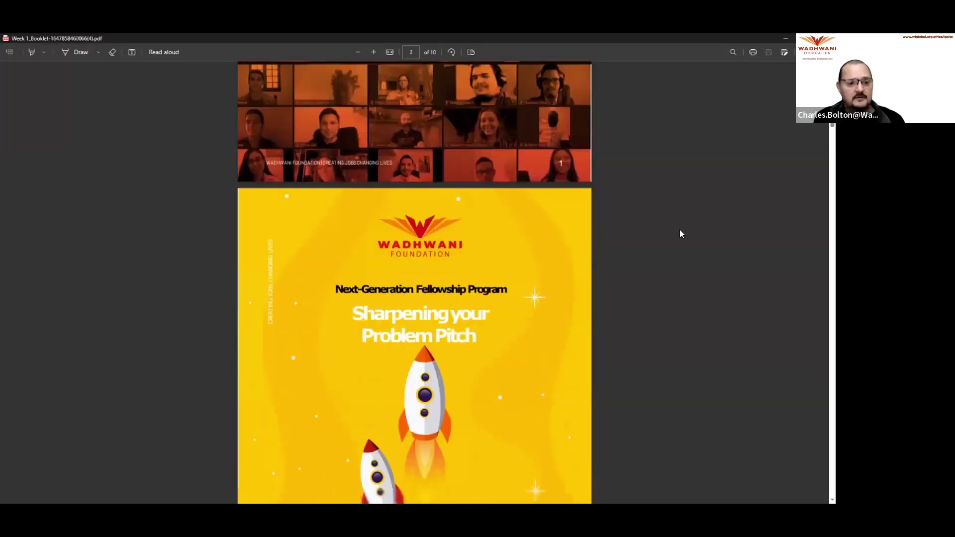
pyautogui.scroll(-3, 680, 231)
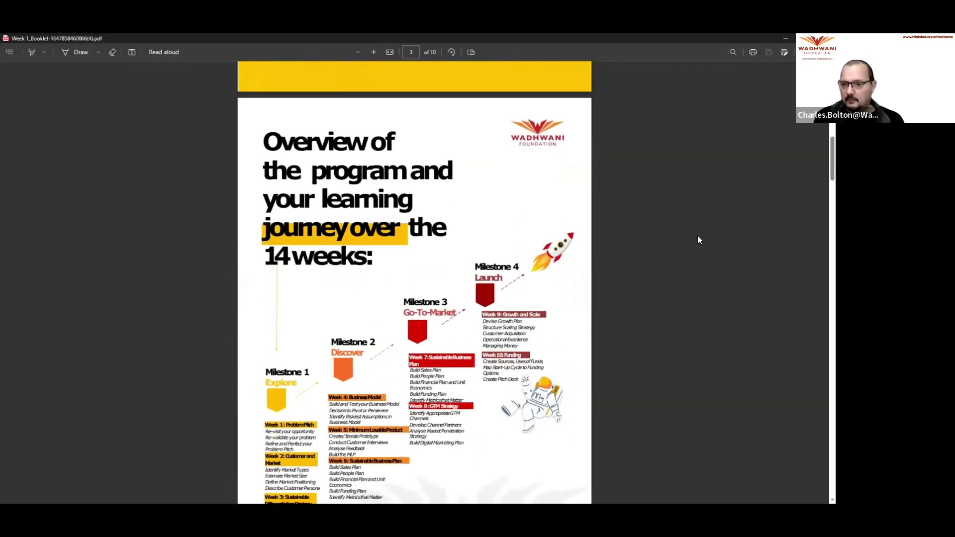
pyautogui.scroll(-3, 703, 241)
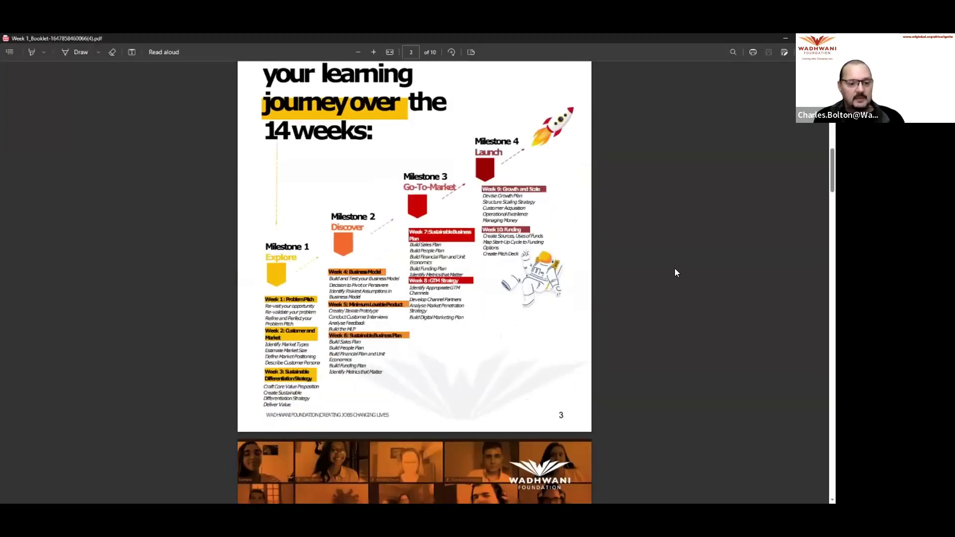
pyautogui.scroll(-1, 674, 273)
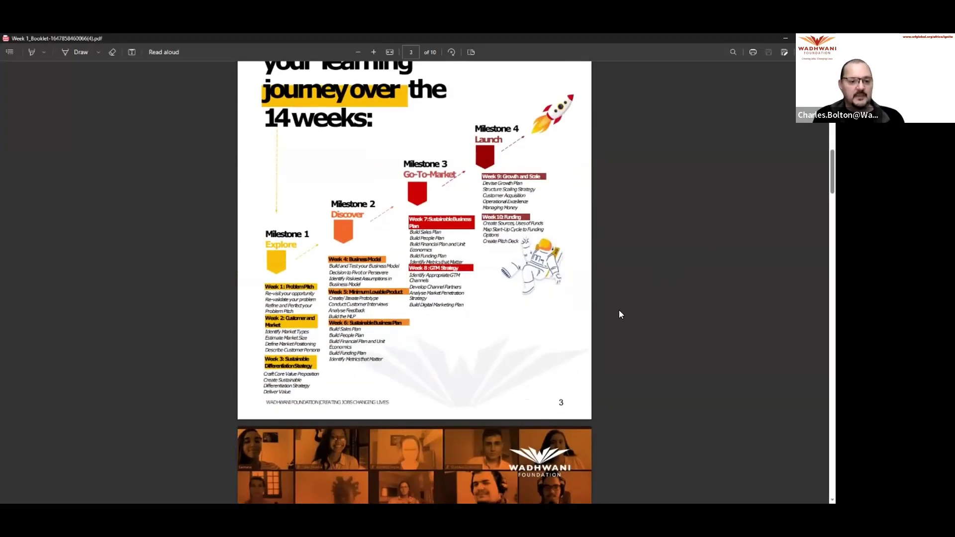
pyautogui.scroll(2, 619, 314)
pyautogui.scroll(2, 416, 236)
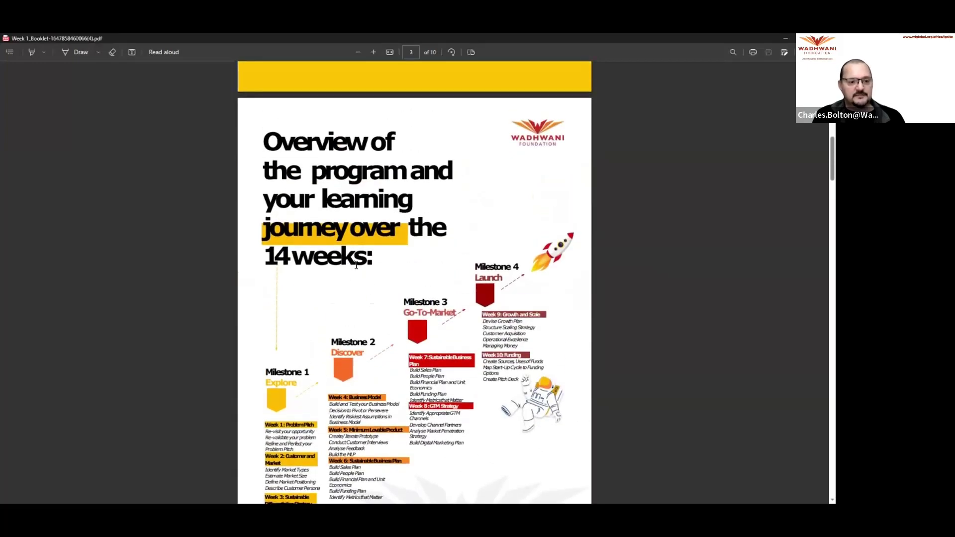
pyautogui.moveTo(367, 261); pyautogui.dragTo(258, 259)
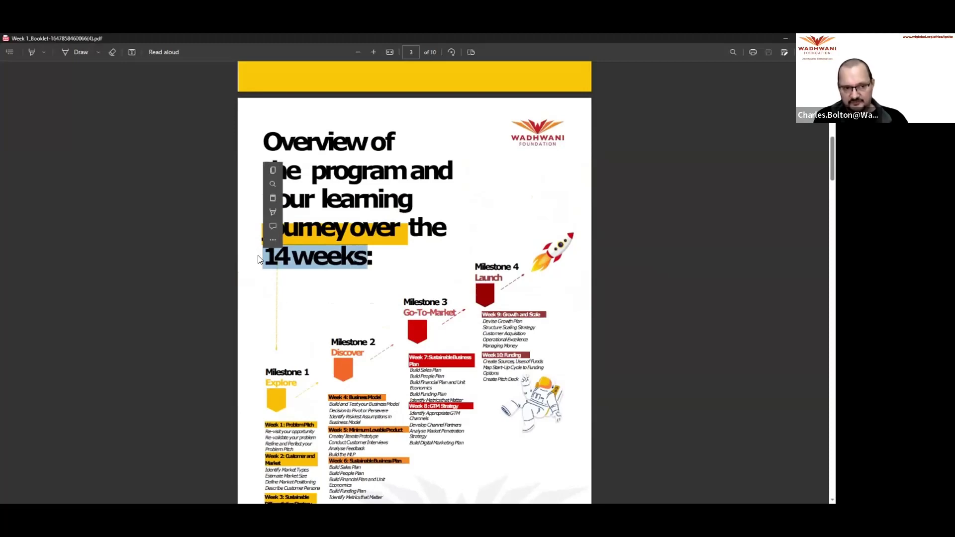